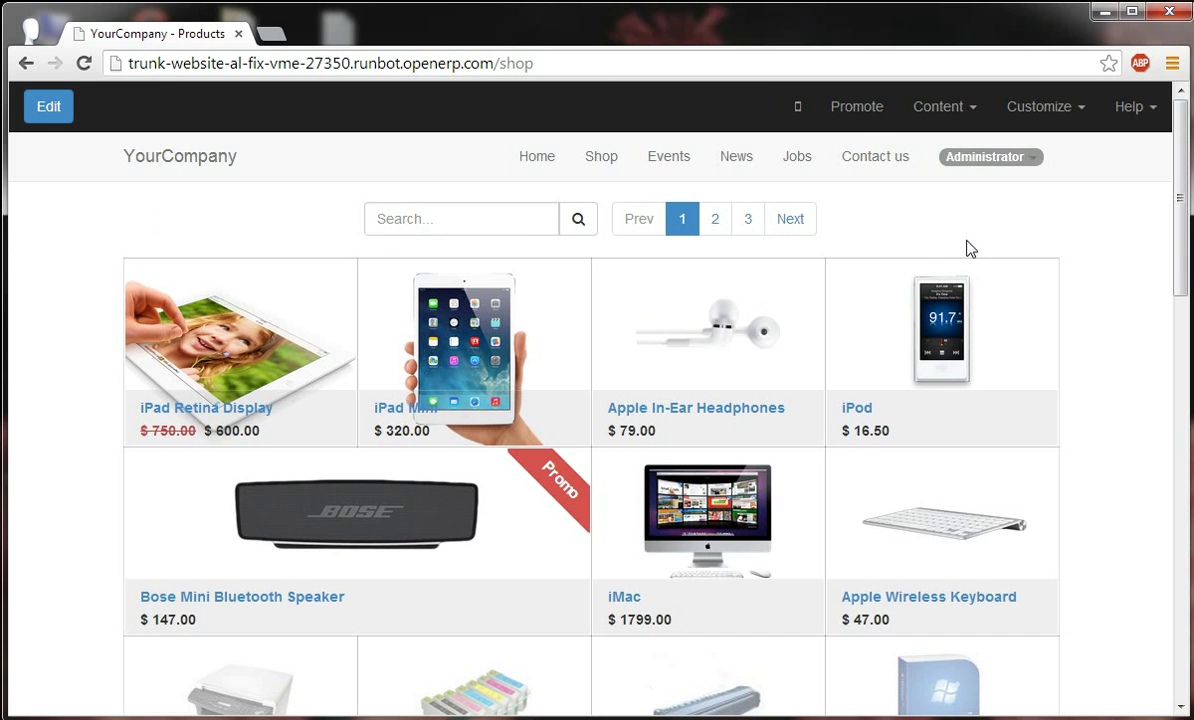
- Turn on the Product Categories option for the shop page
left_click(1041, 121)
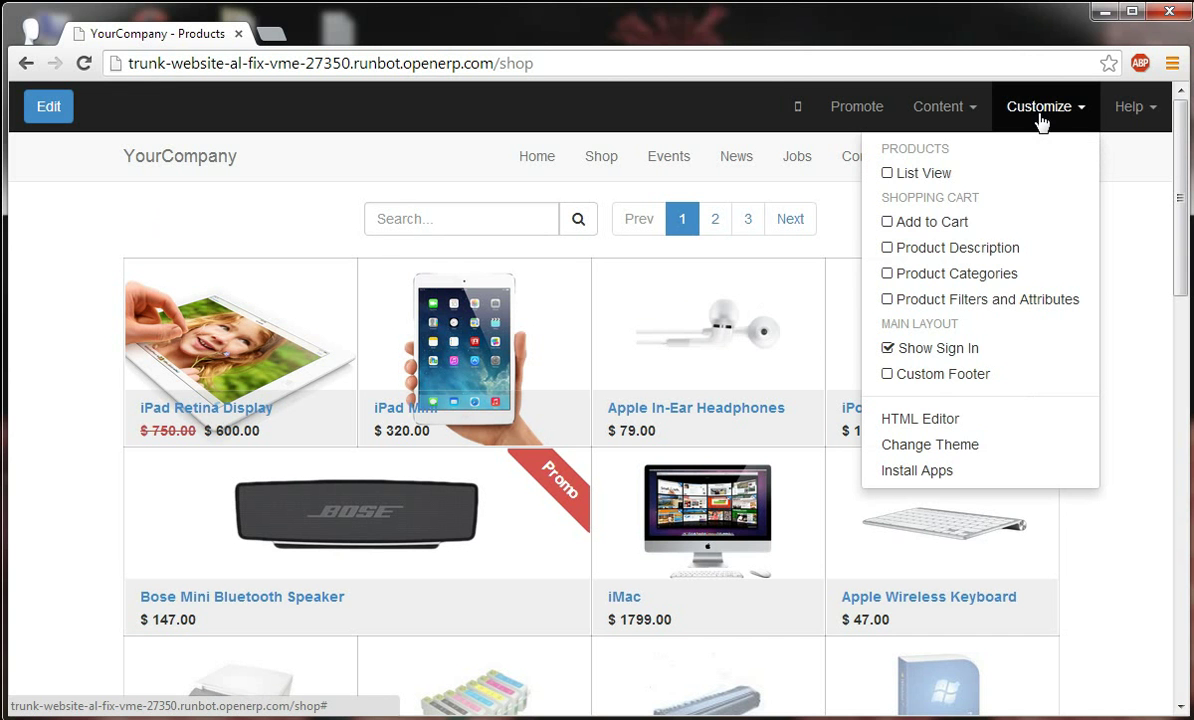
left_click(1003, 273)
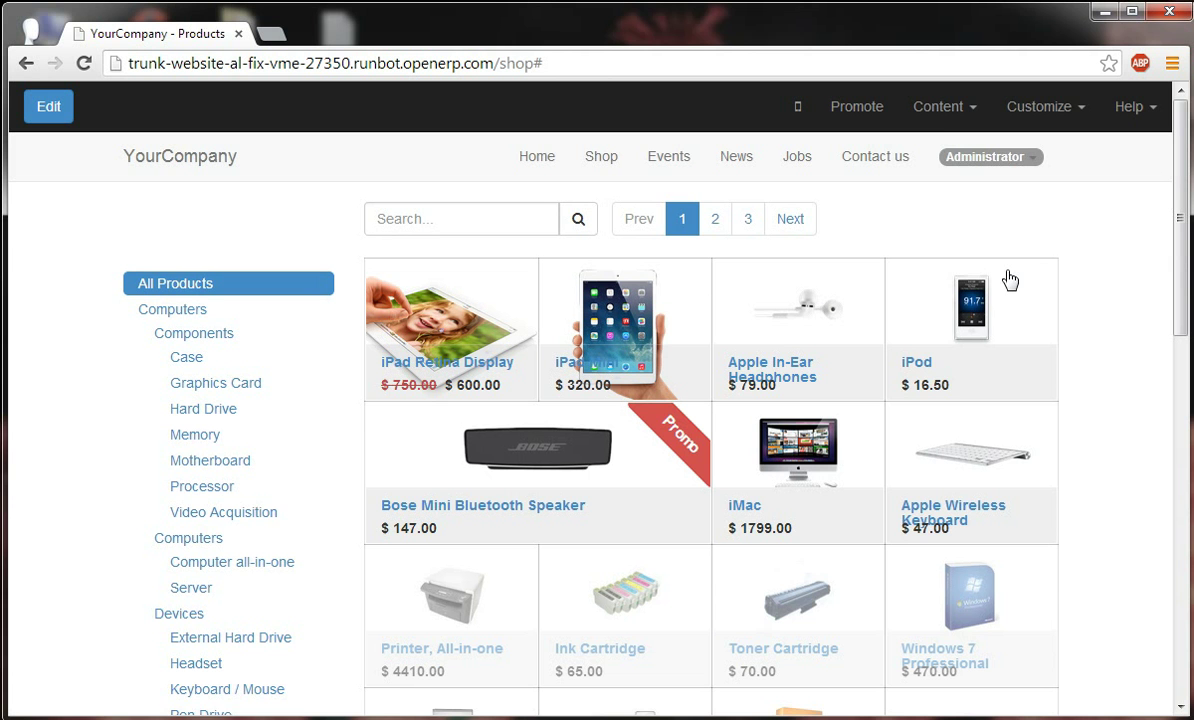
- Switch the shop's product listing to List View and show the Product Description for each item
left_click(1040, 106)
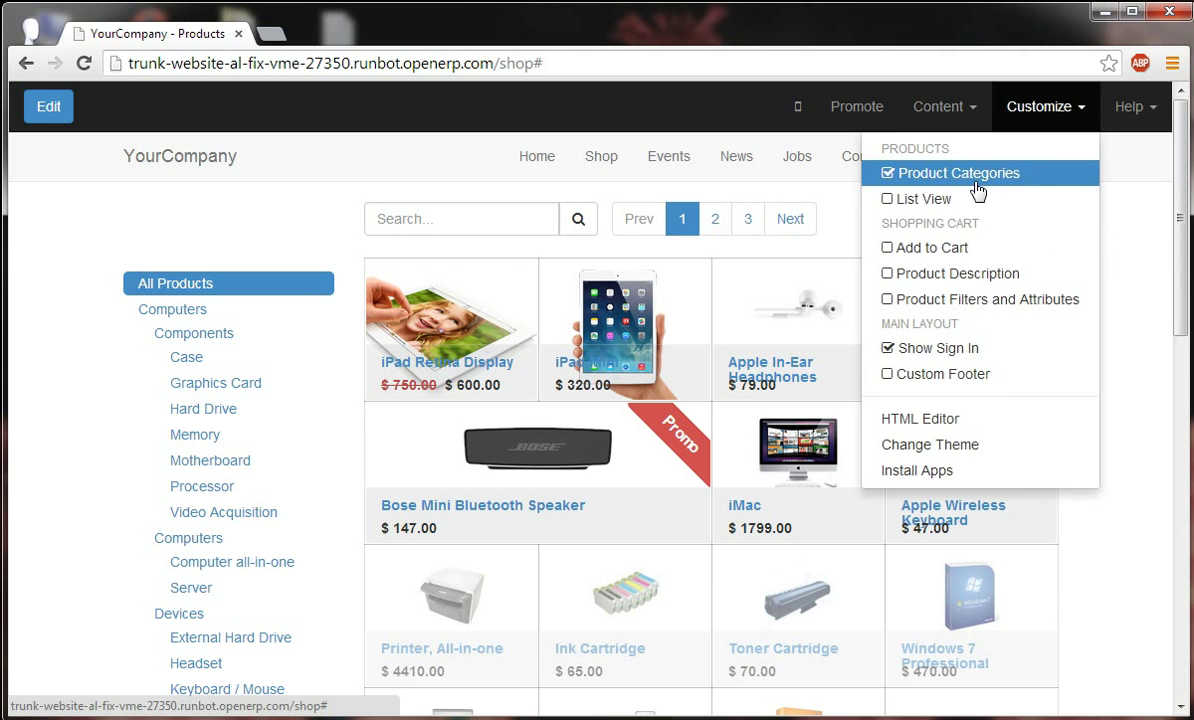
left_click(978, 197)
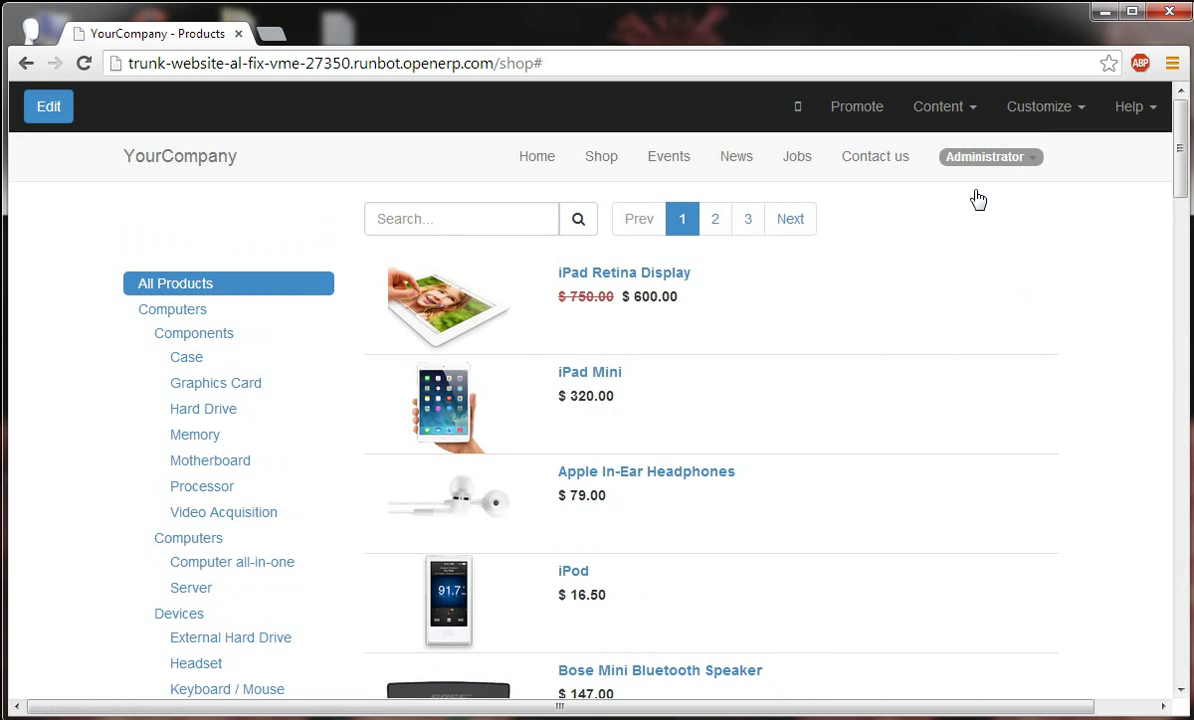
left_click(1035, 115)
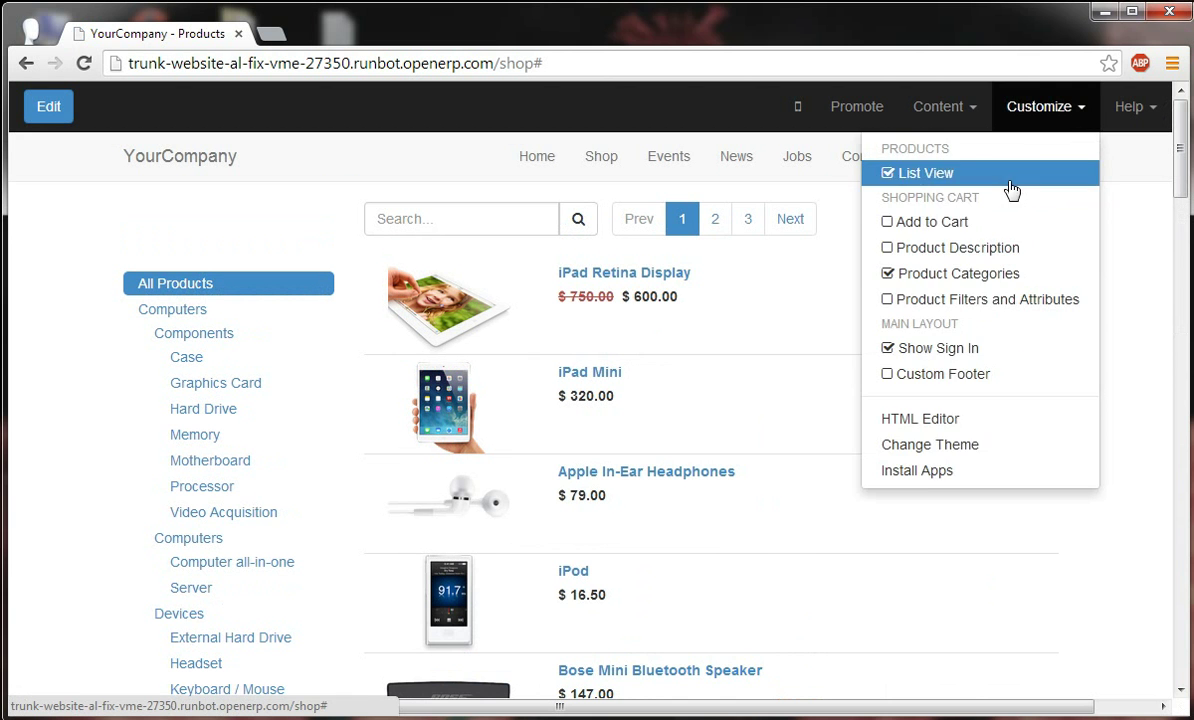
left_click(1003, 253)
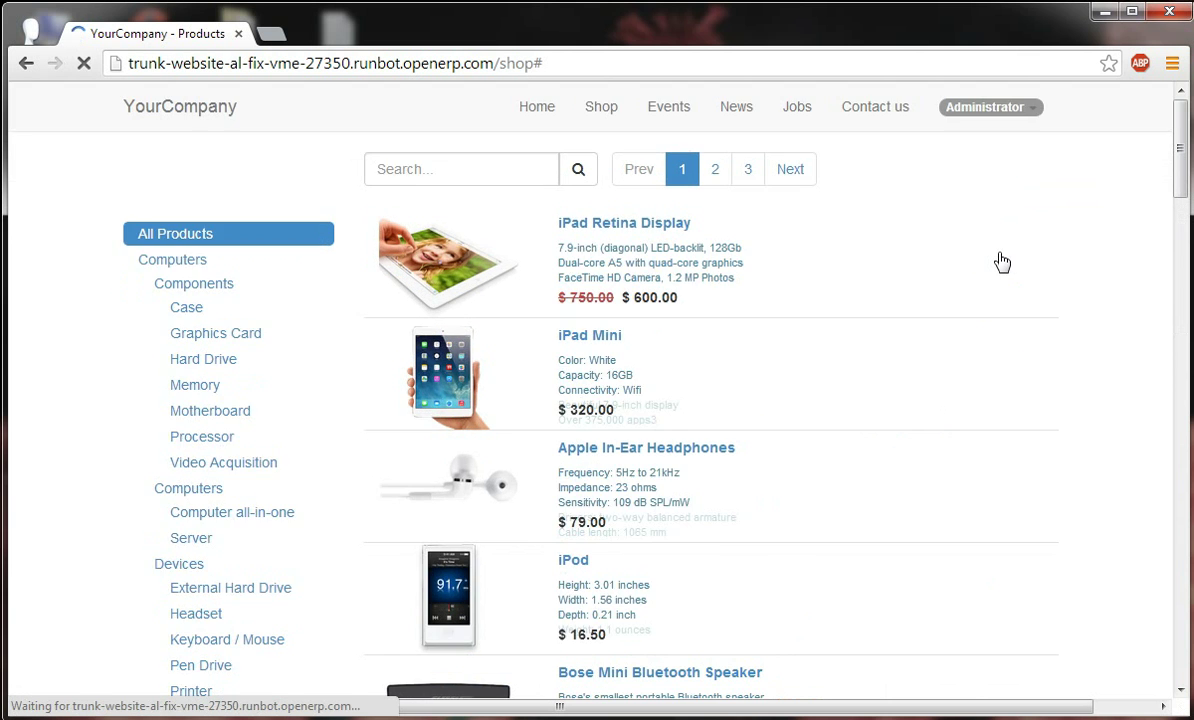
- Turn off Product Description and List View to return the shop to its grid layout
left_click(1055, 110)
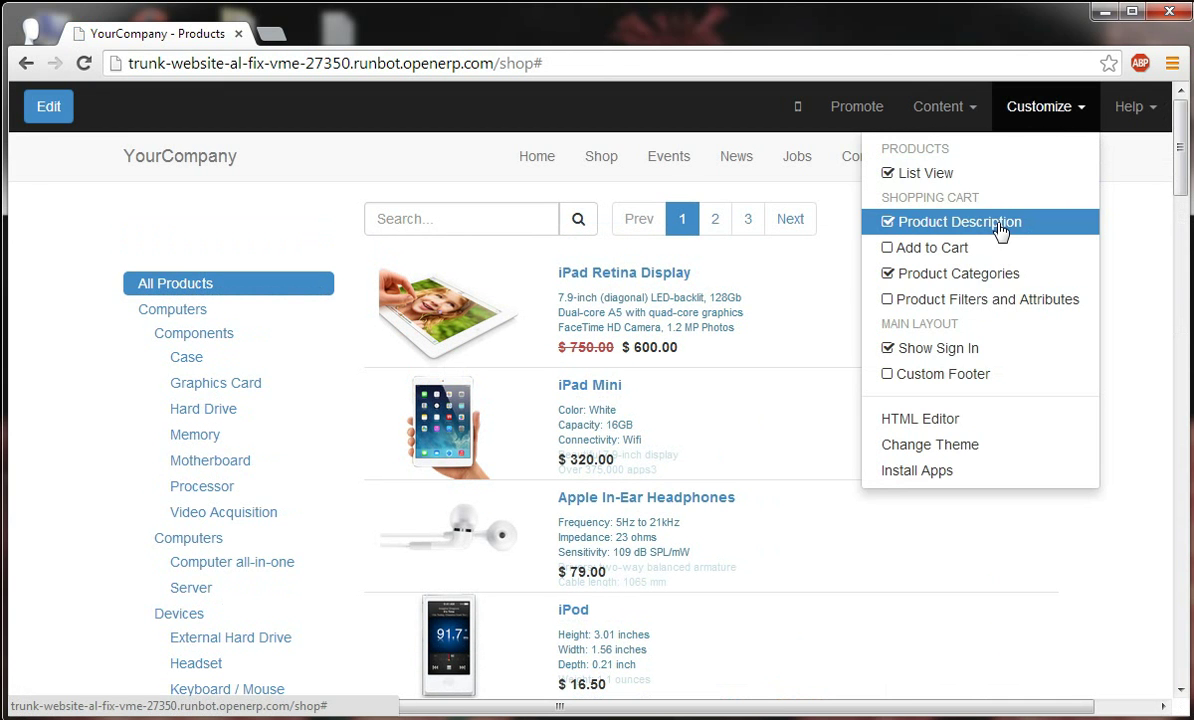
left_click(1000, 230)
left_click(1045, 108)
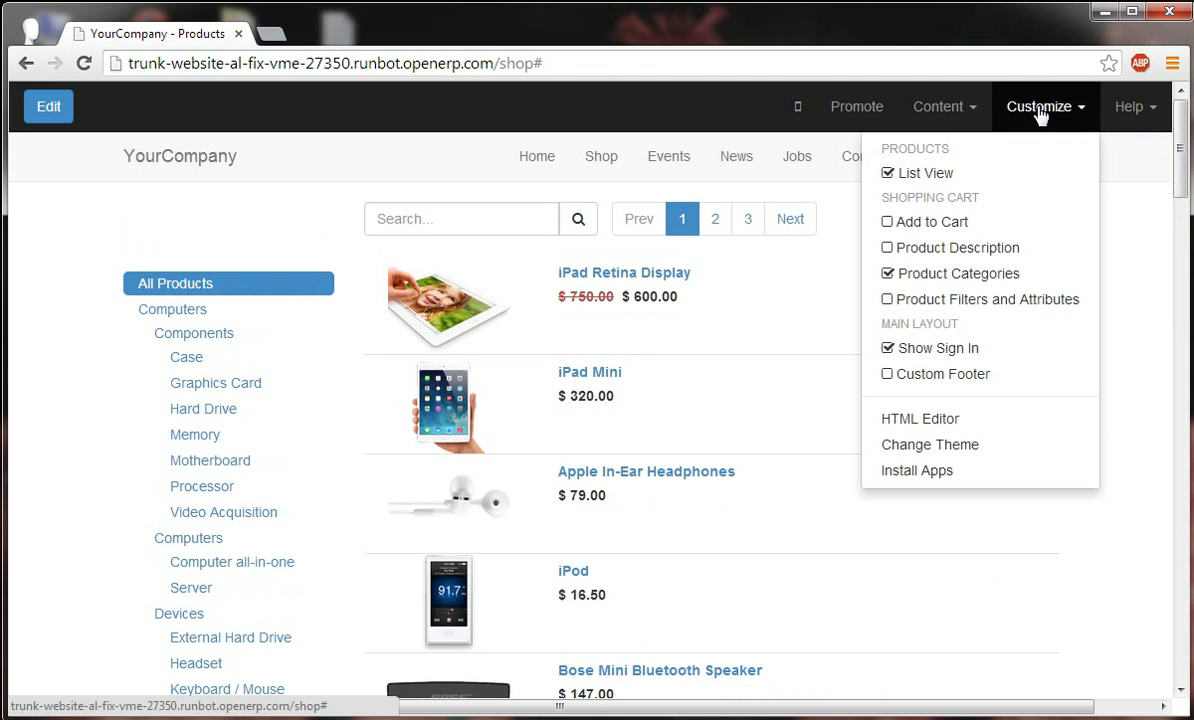
left_click(1010, 176)
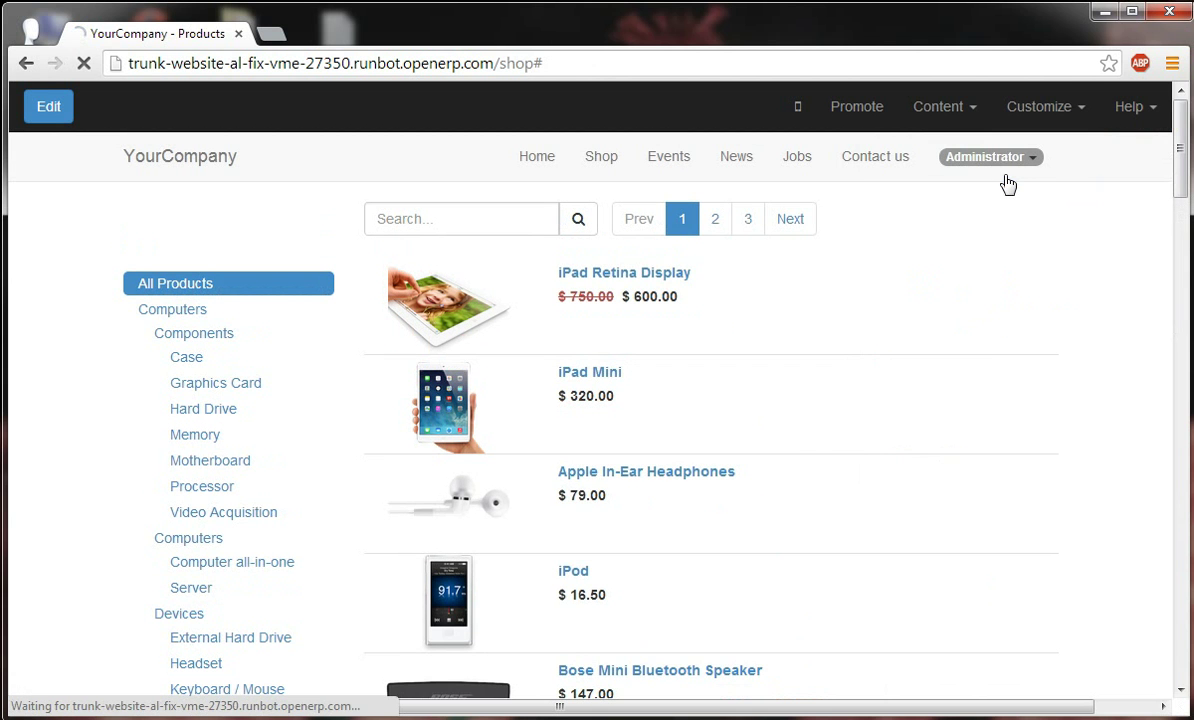
left_click(1027, 112)
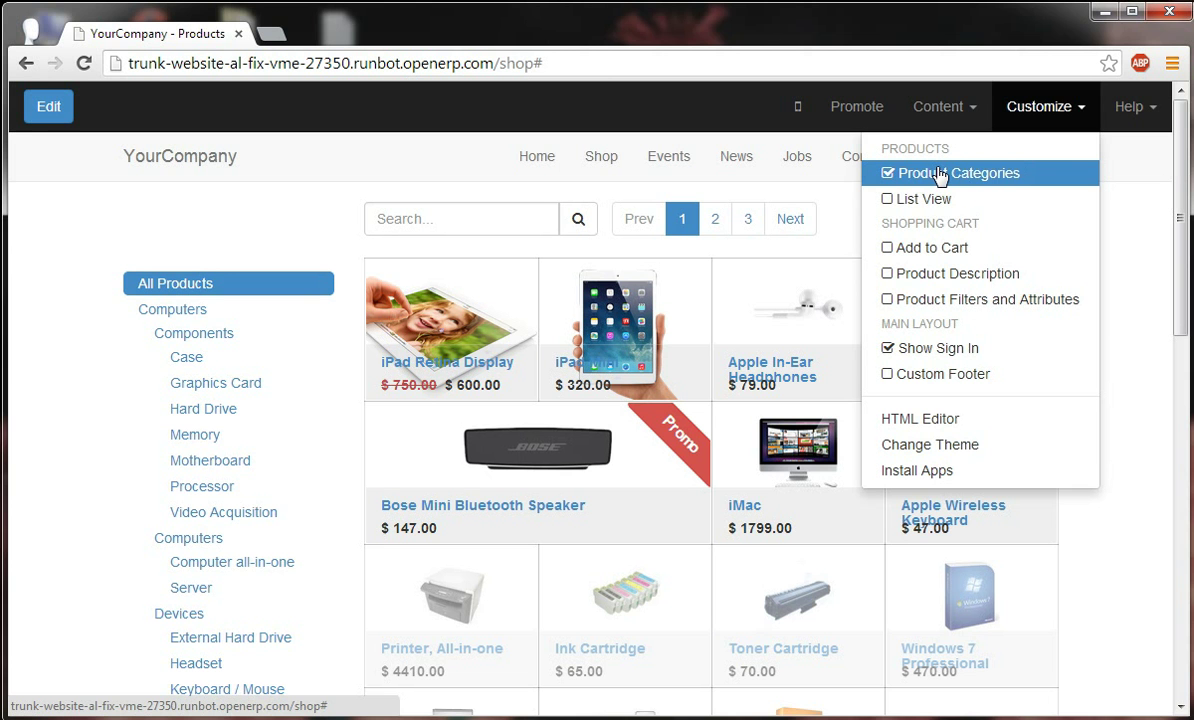
- Start editing the shop page and mark the iPad Retina Display with the Promo ribbon
left_click(30, 110)
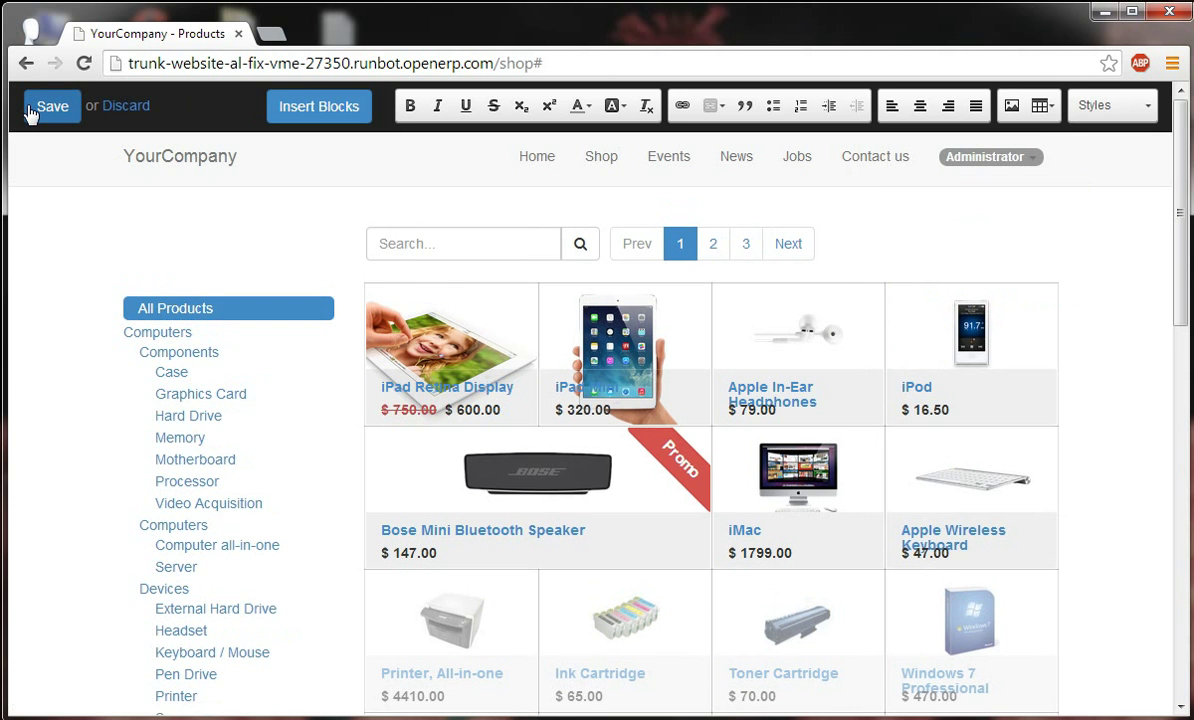
mouse_move(455, 362)
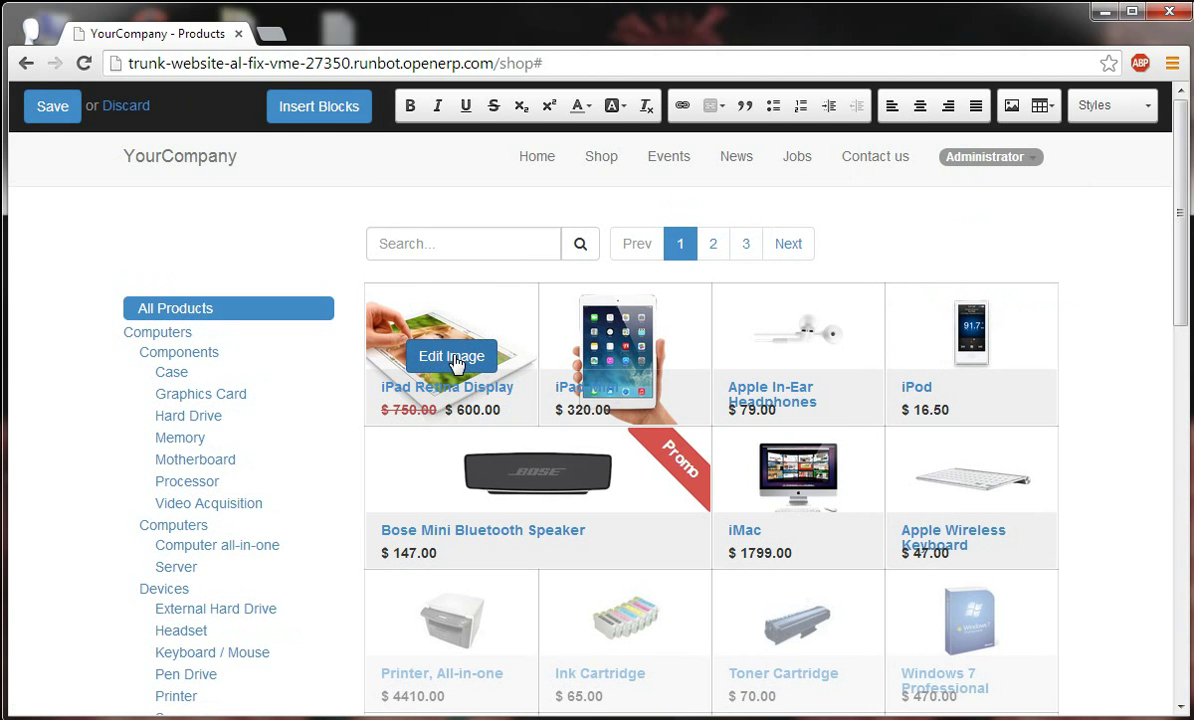
left_click(472, 304)
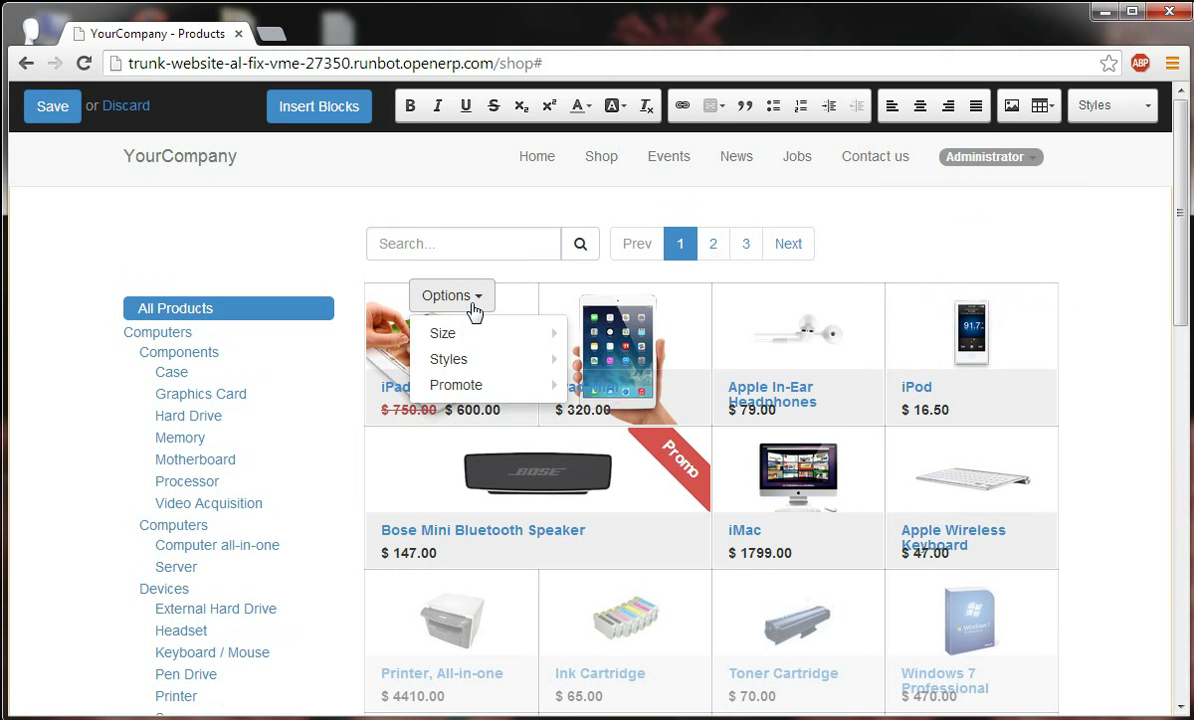
mouse_move(500, 385)
left_click(620, 362)
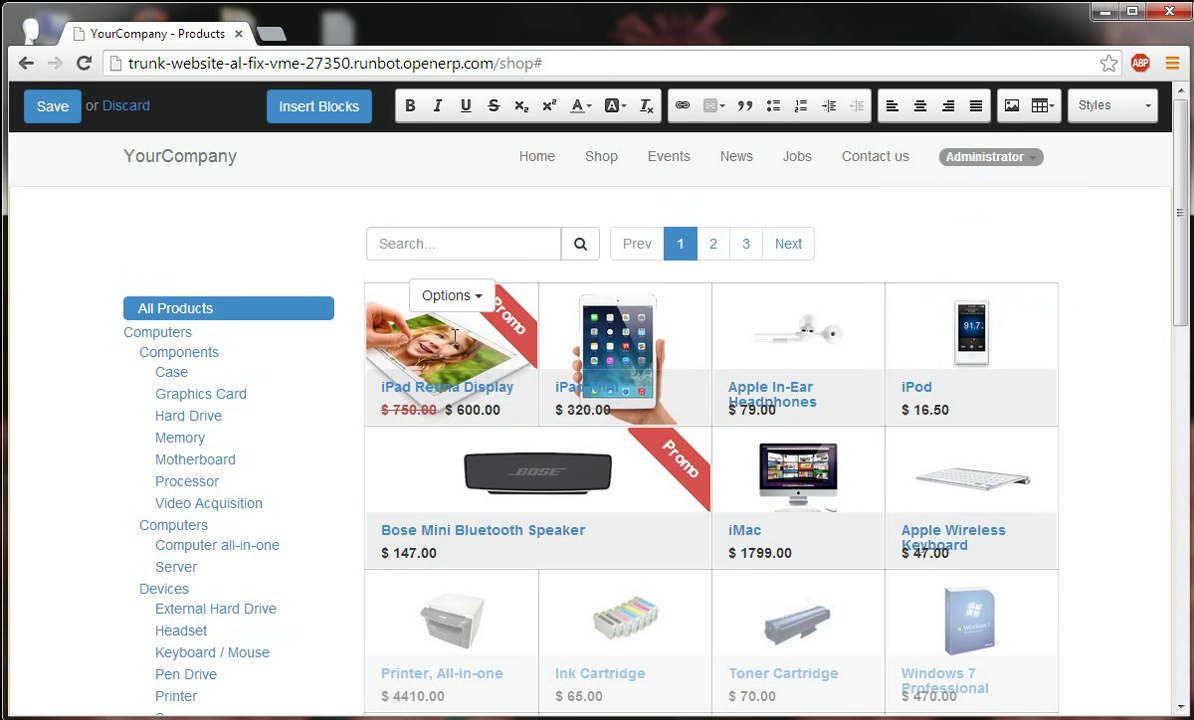
- Enlarge the iPad Retina Display tile in the product grid to 2 by 2 cells
left_click(460, 302)
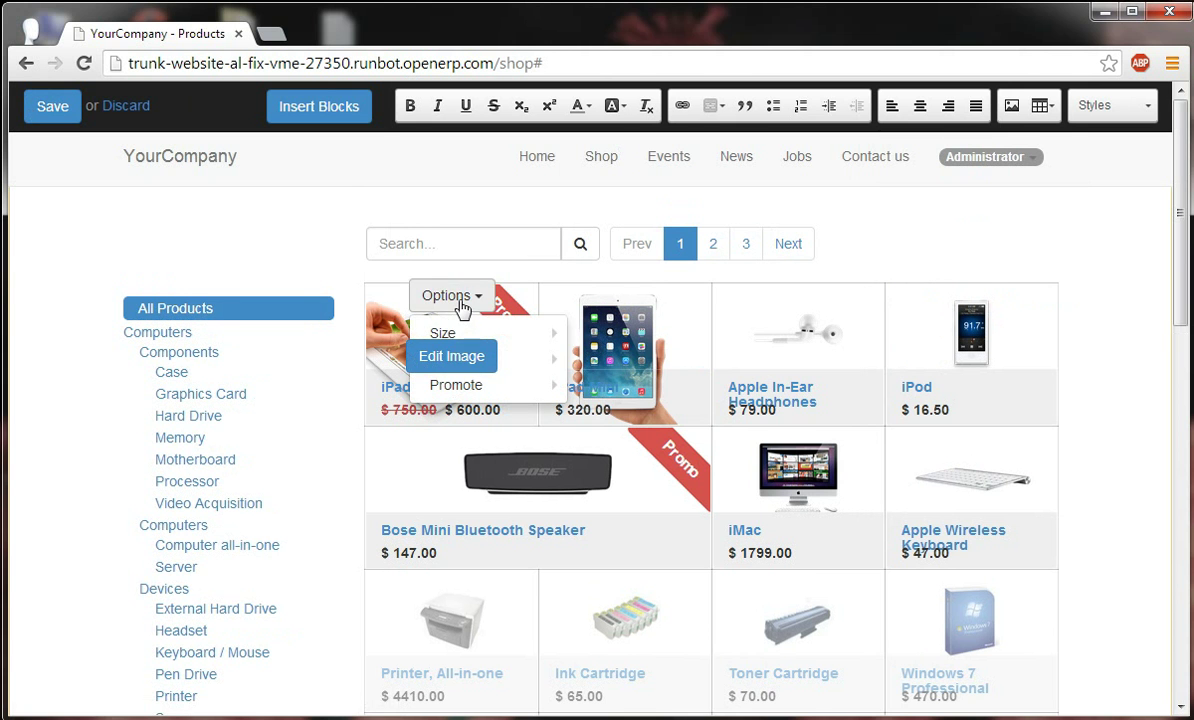
mouse_move(512, 340)
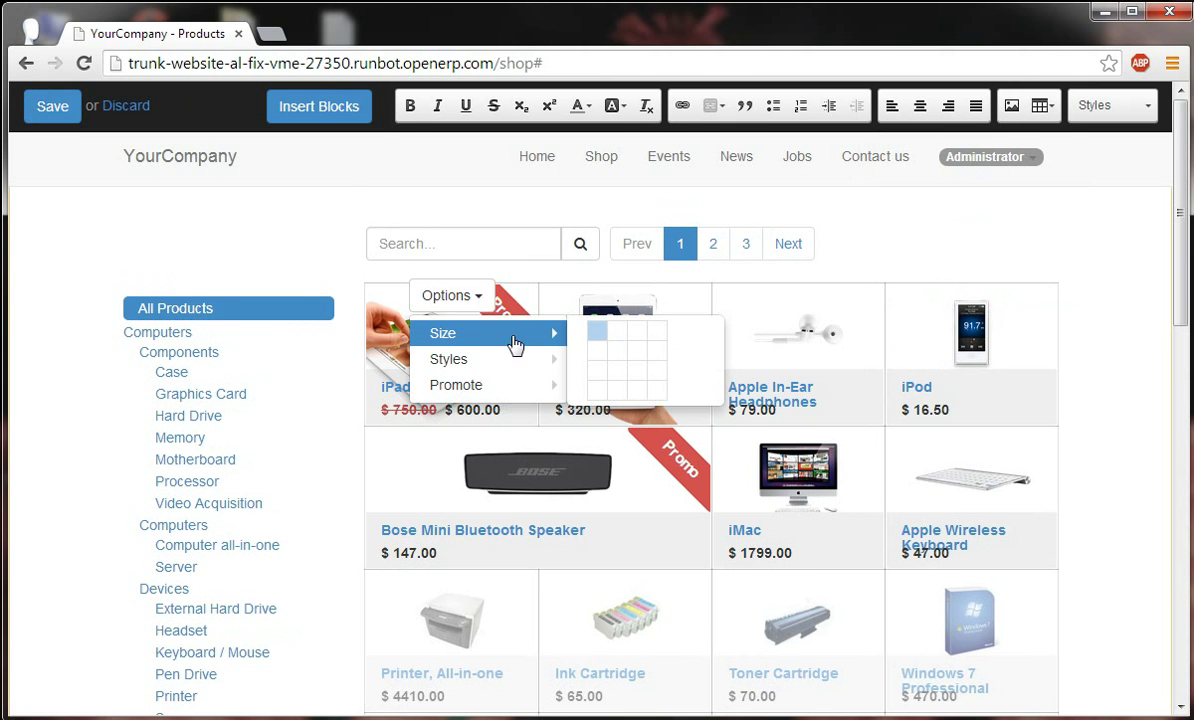
left_click(628, 360)
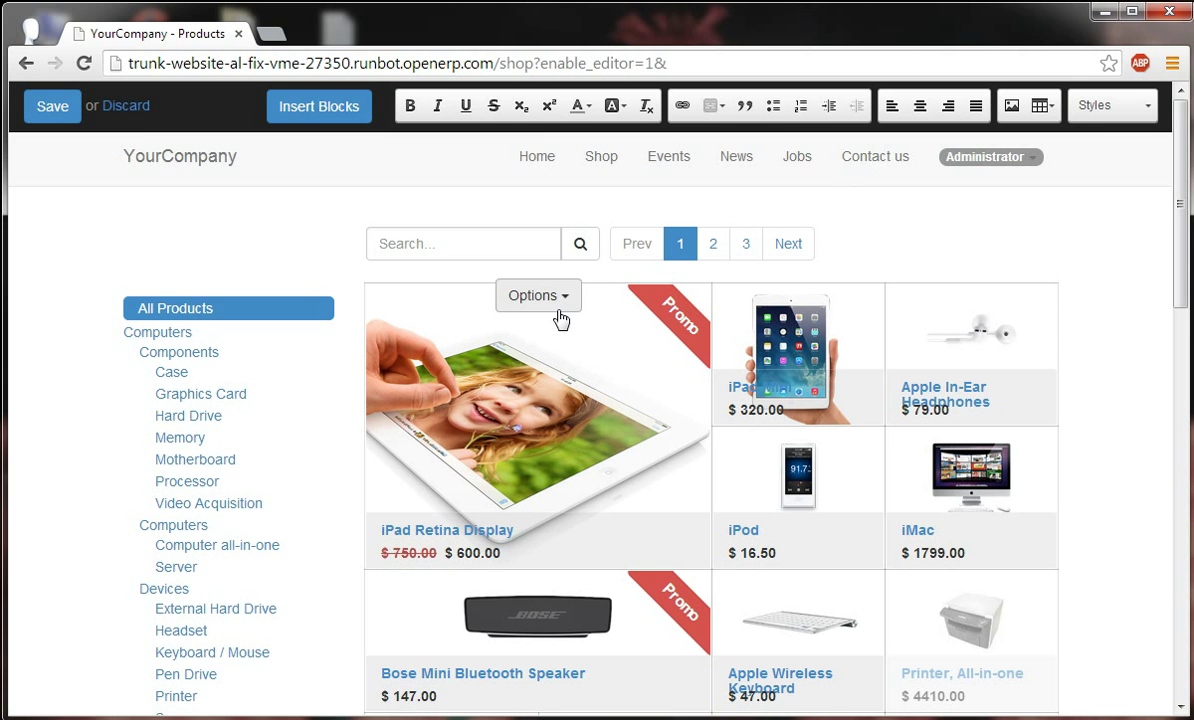
- Insert a Banner block above the product list and give it the Landscape background with the red flower field
left_click(316, 110)
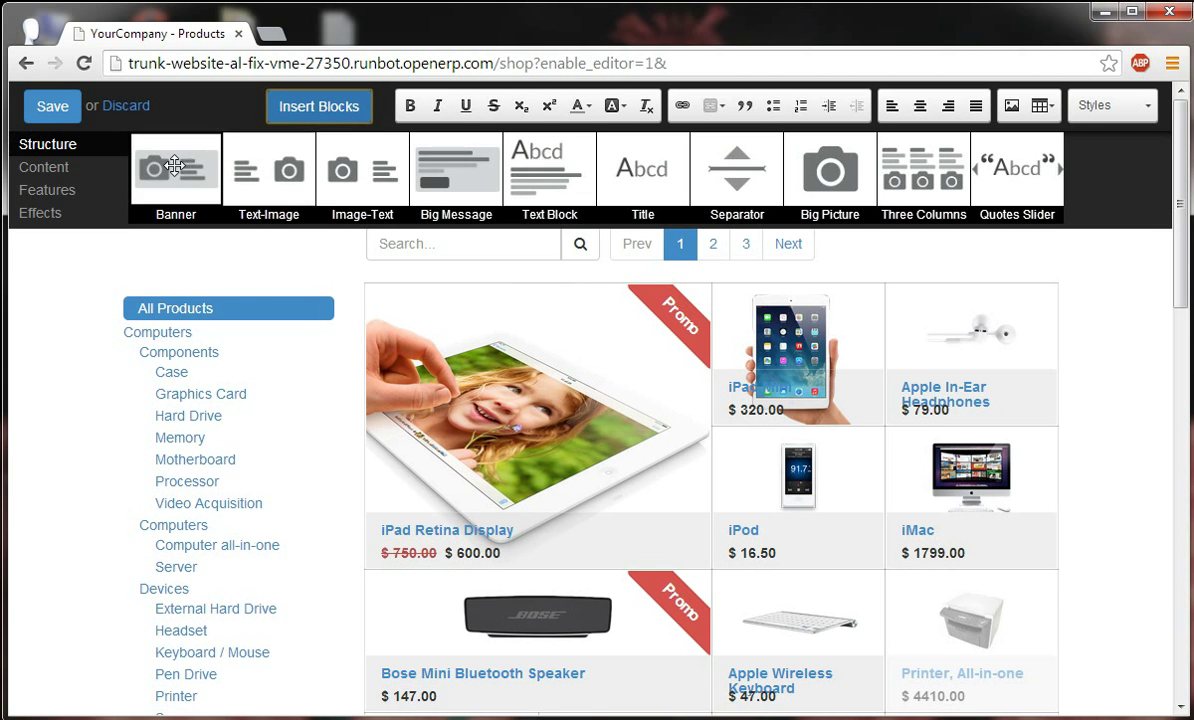
left_click_drag(162, 158, 192, 244)
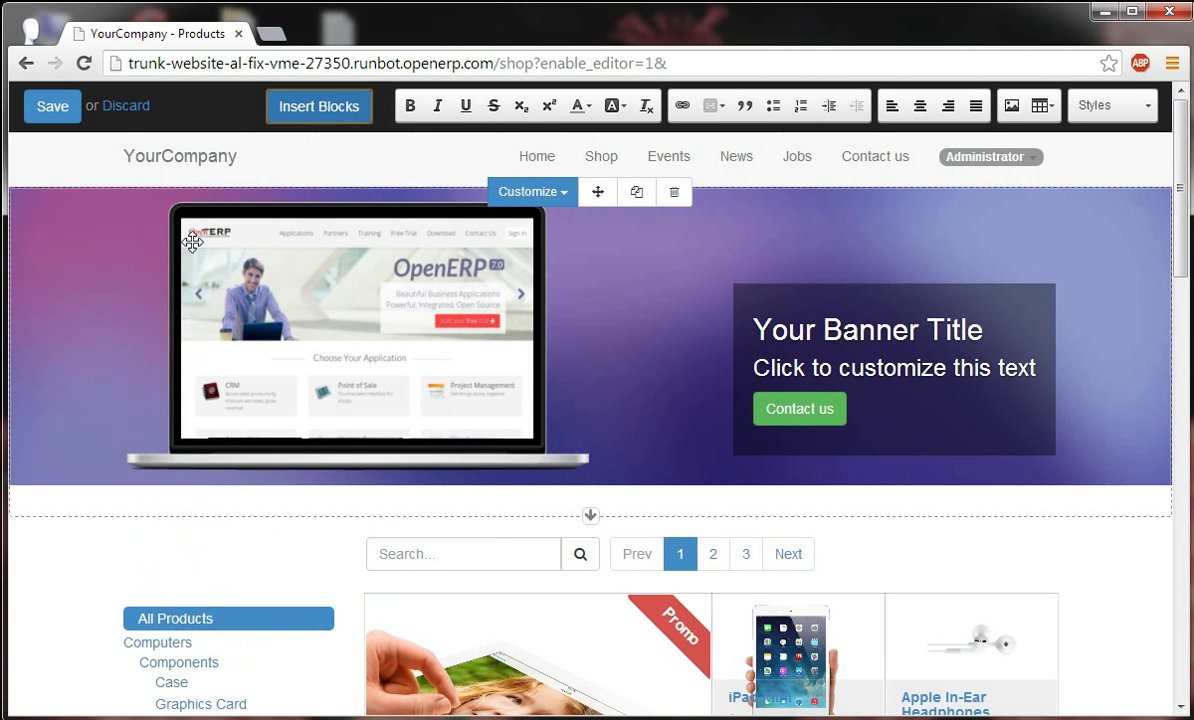
left_click(515, 195)
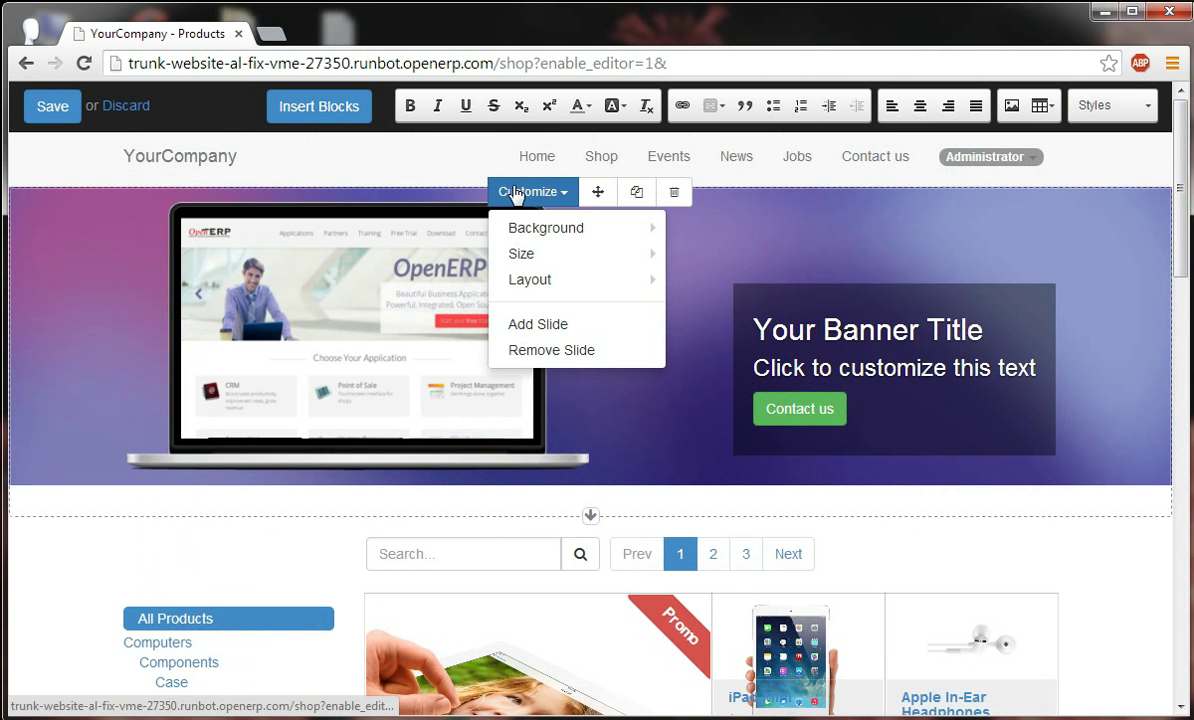
mouse_move(548, 232)
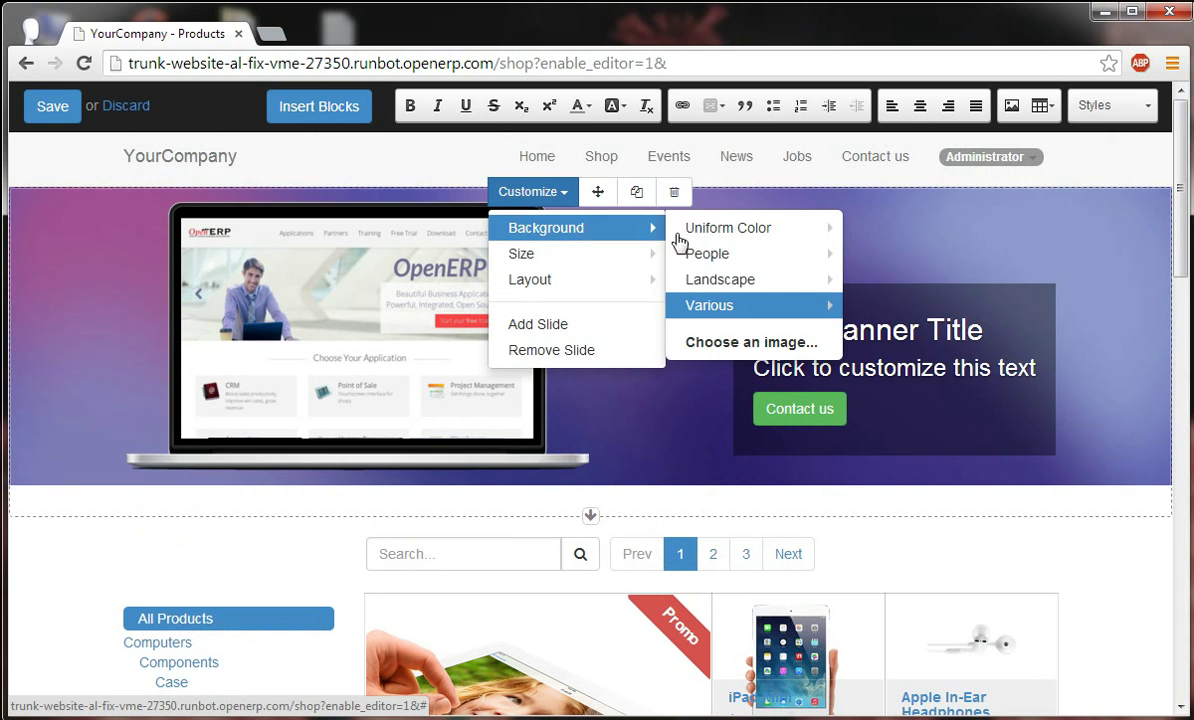
mouse_move(788, 314)
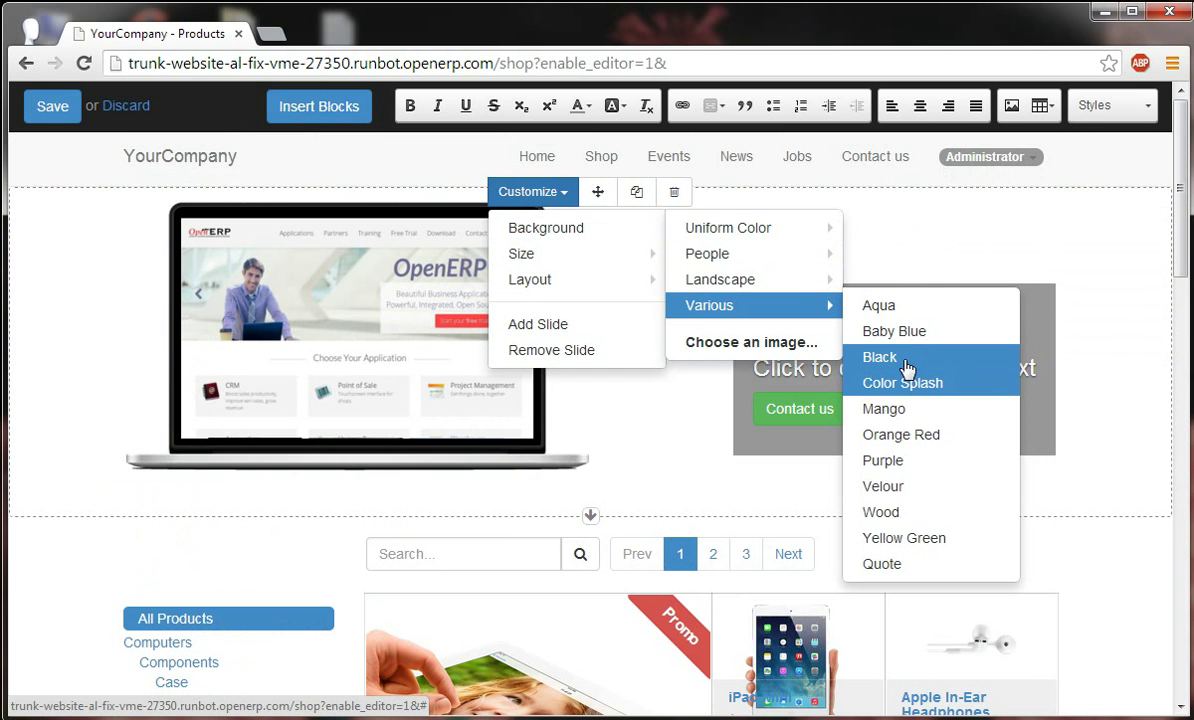
left_click(906, 484)
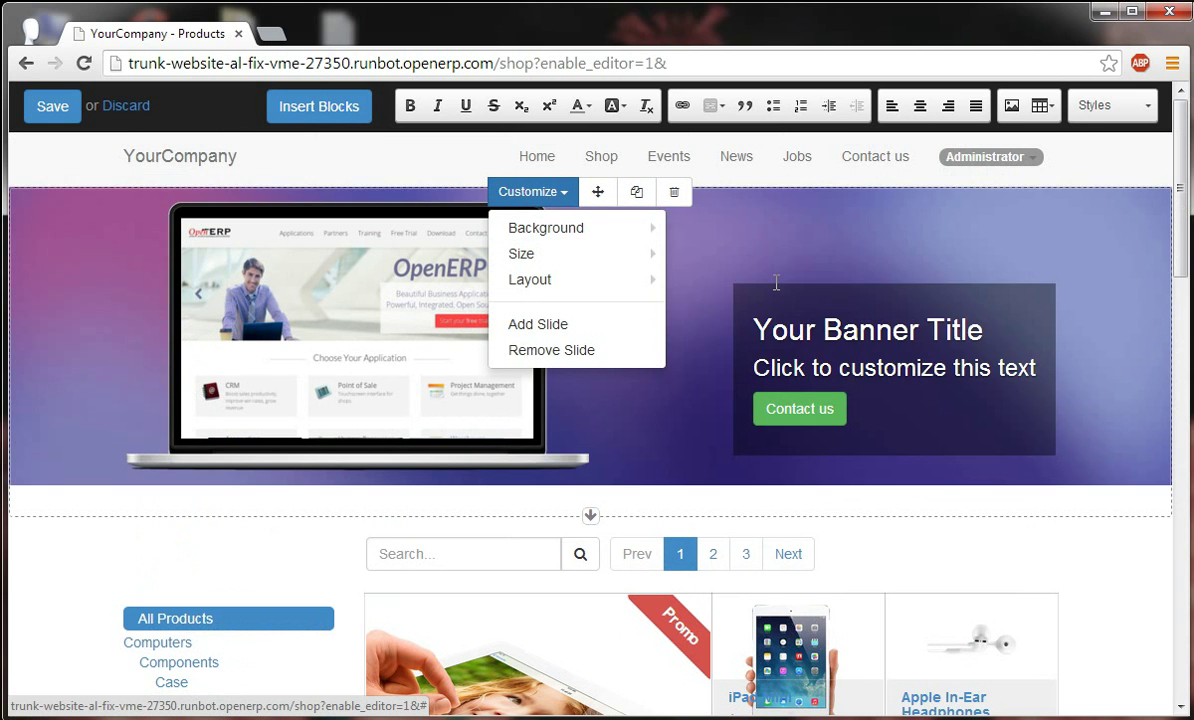
mouse_move(788, 289)
left_click(915, 281)
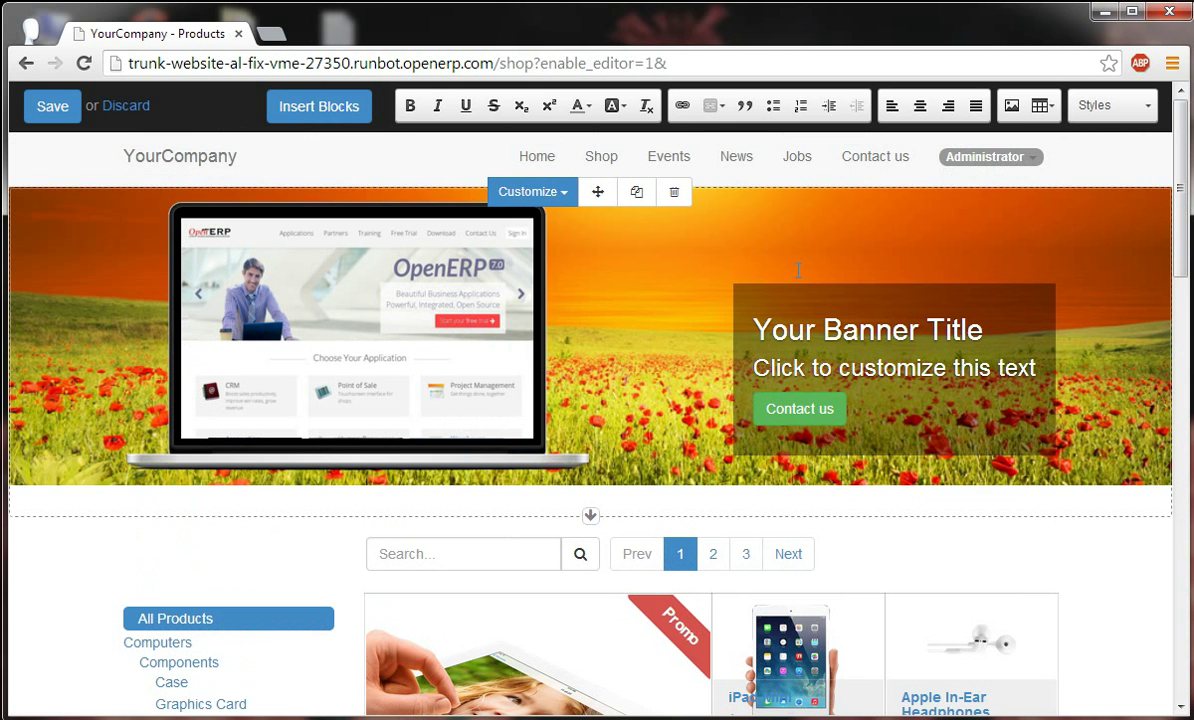
- Add another slide to the banner and set the banner's size to Small
left_click(526, 192)
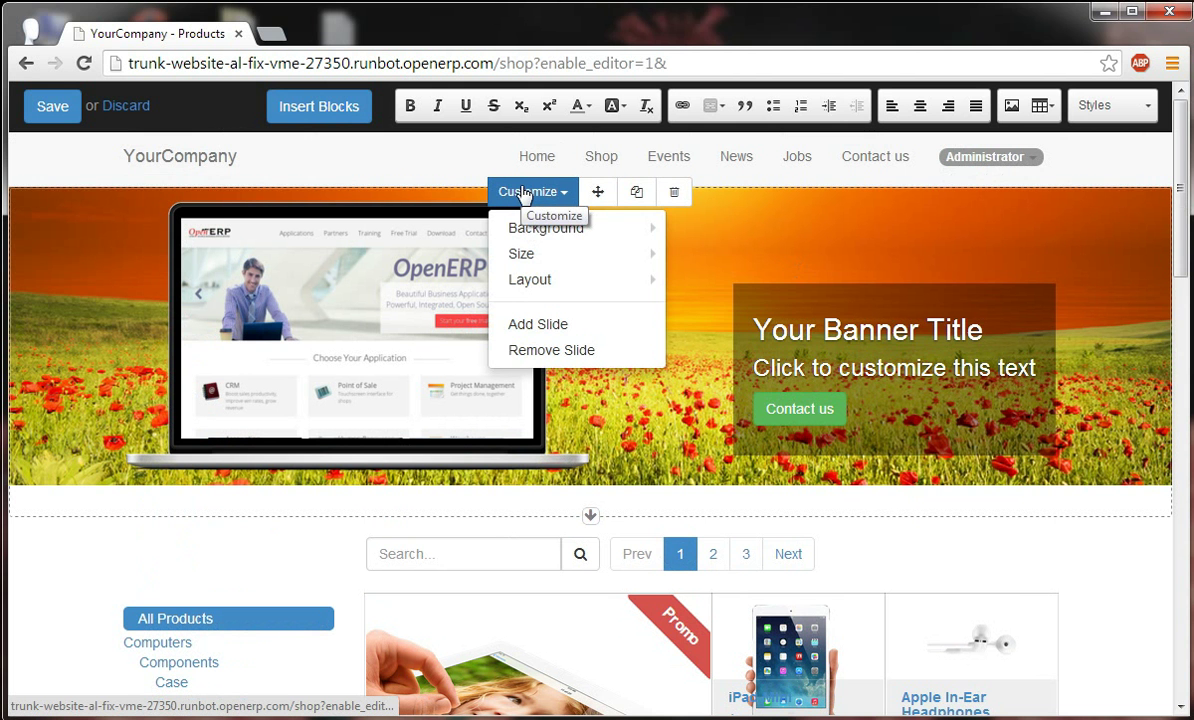
left_click(557, 327)
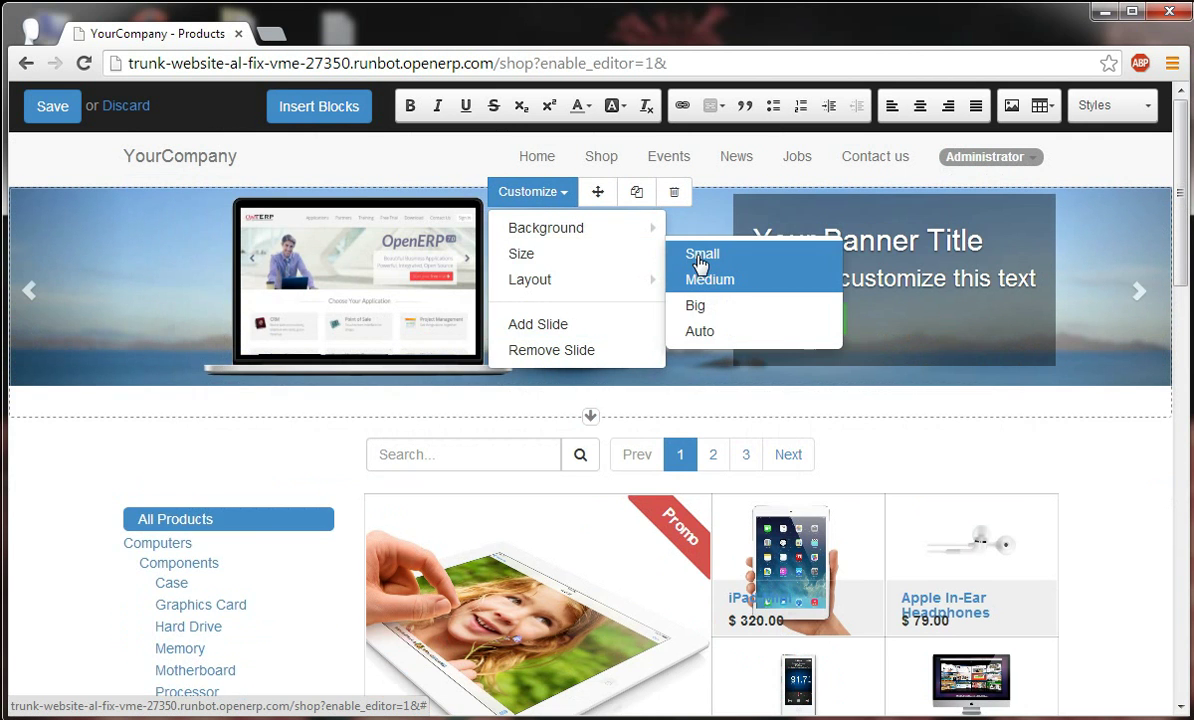
left_click(699, 262)
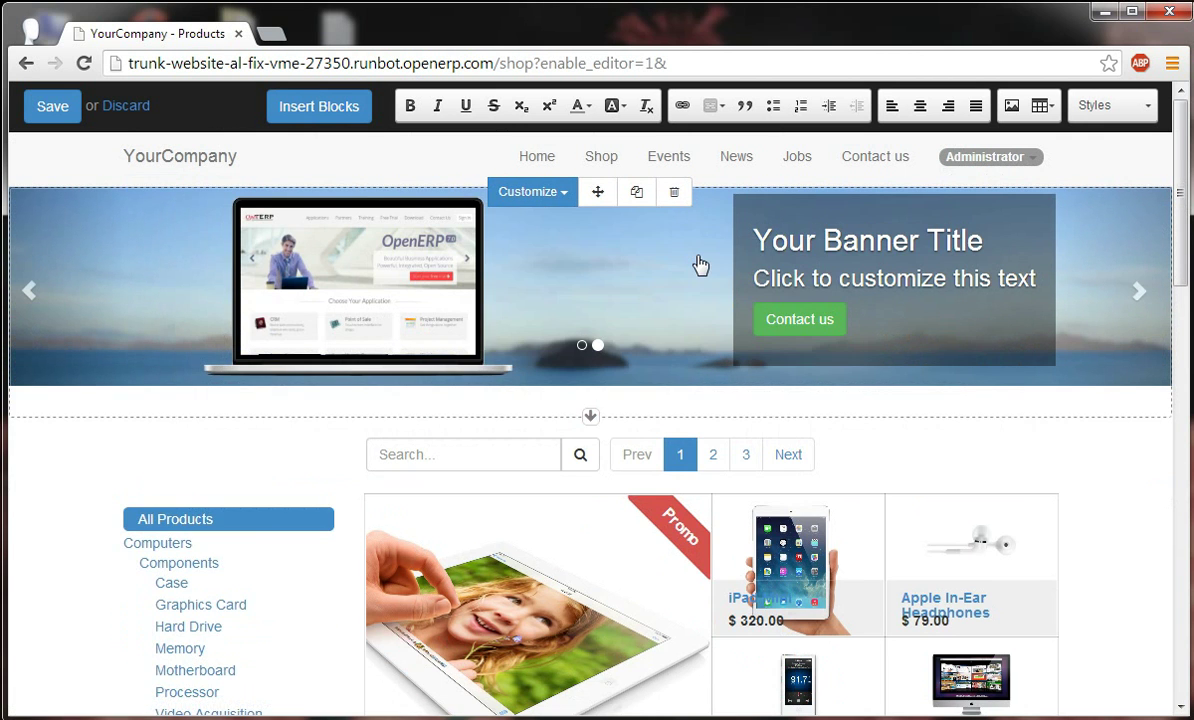
- Delete the banner block from the shop page and save the page edits
left_click(670, 193)
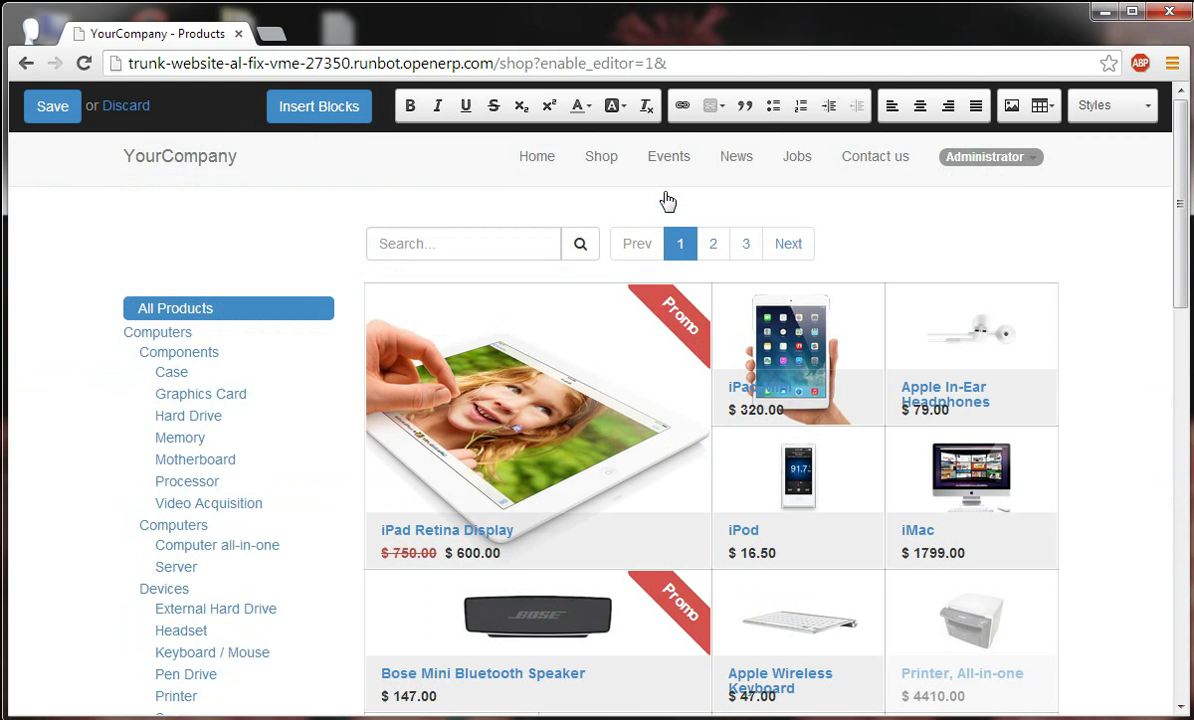
left_click(52, 112)
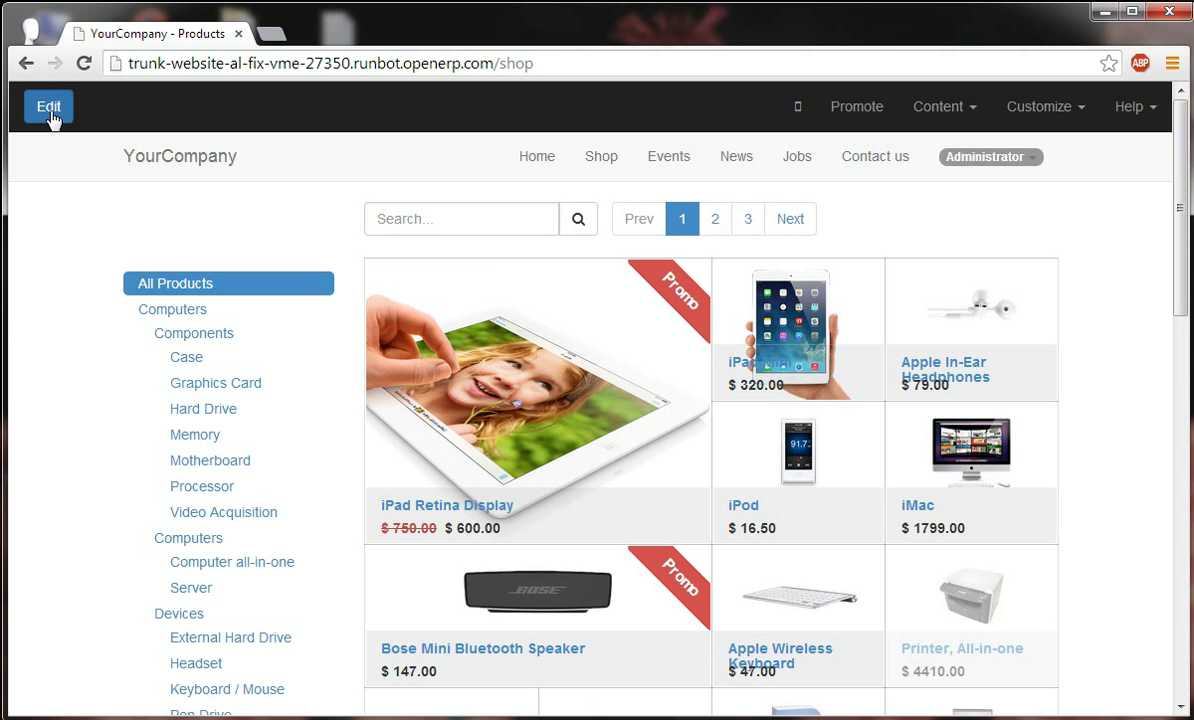
- Open the Events page and turn on its Photos and Filters options
left_click(664, 166)
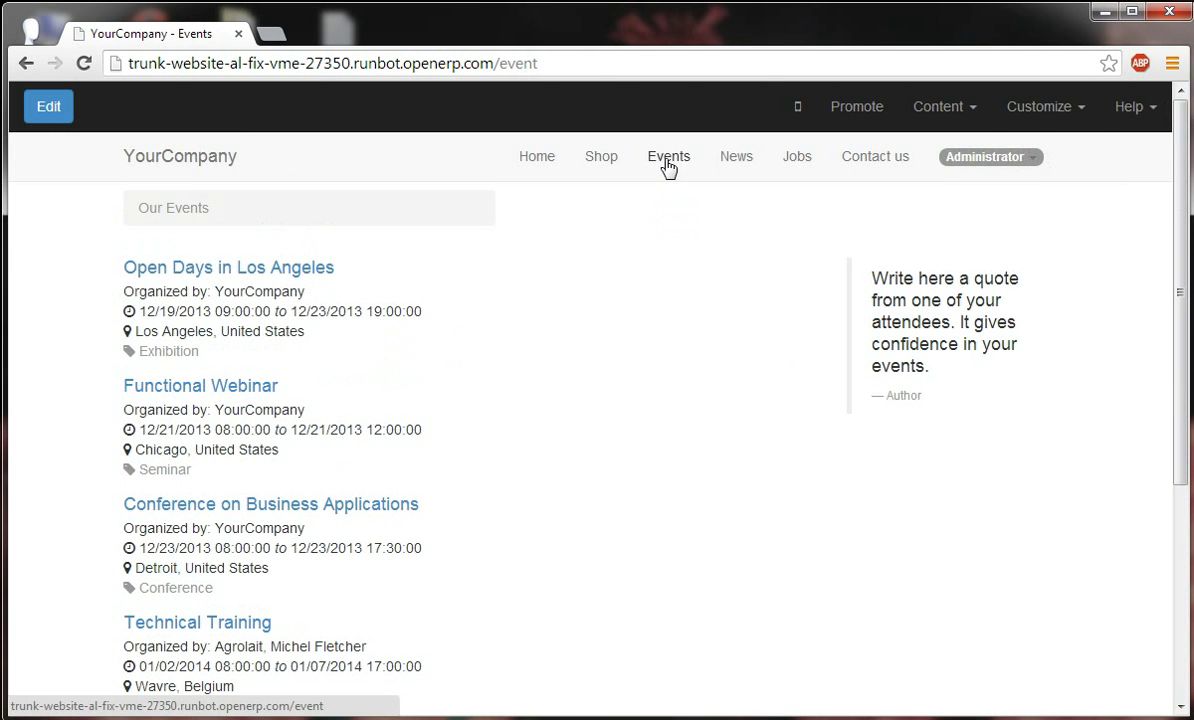
left_click(1038, 115)
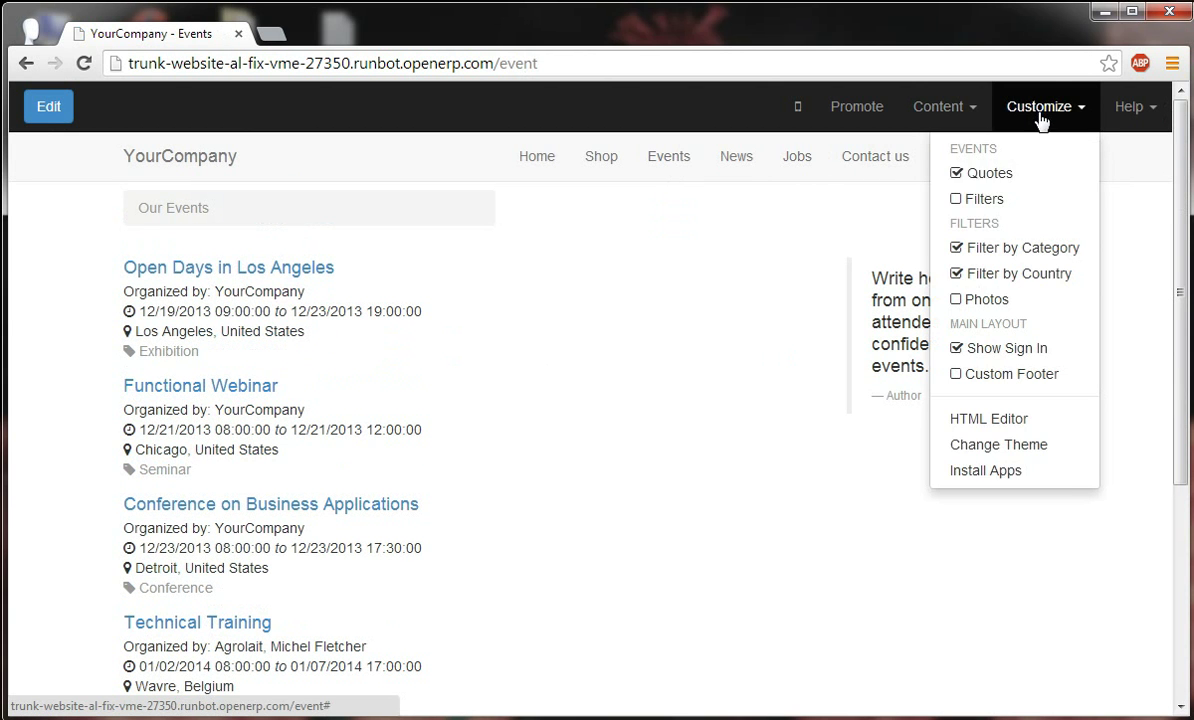
left_click(1025, 299)
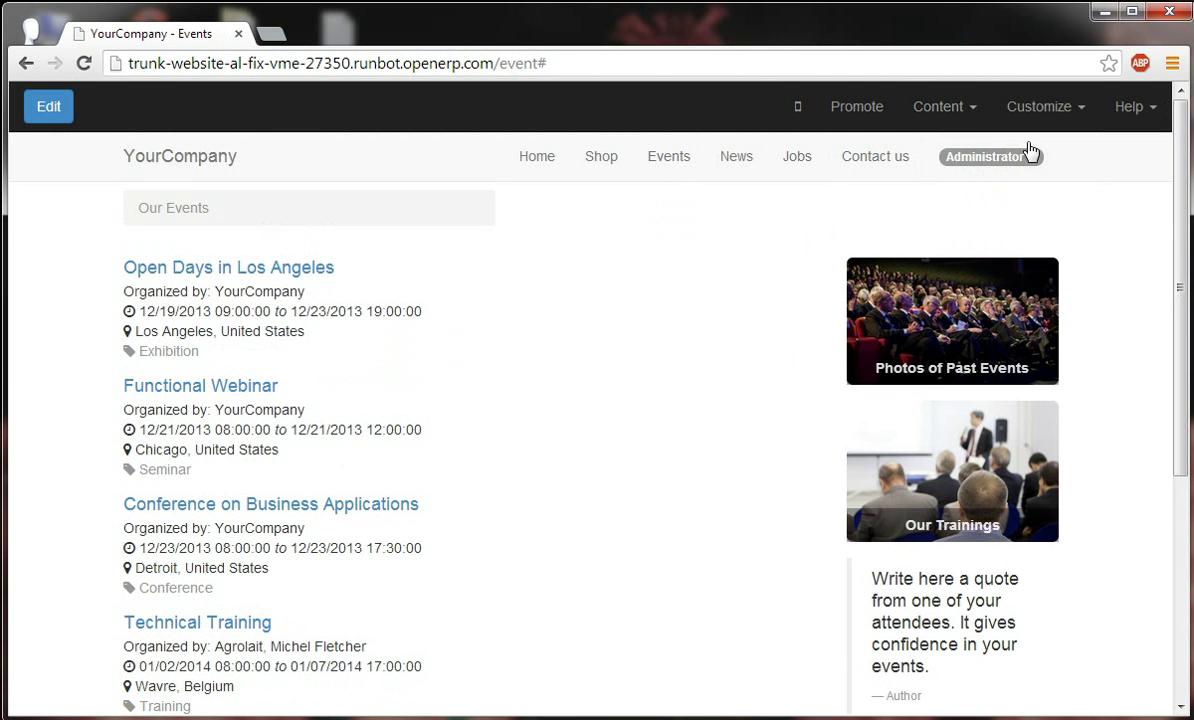
left_click(1040, 108)
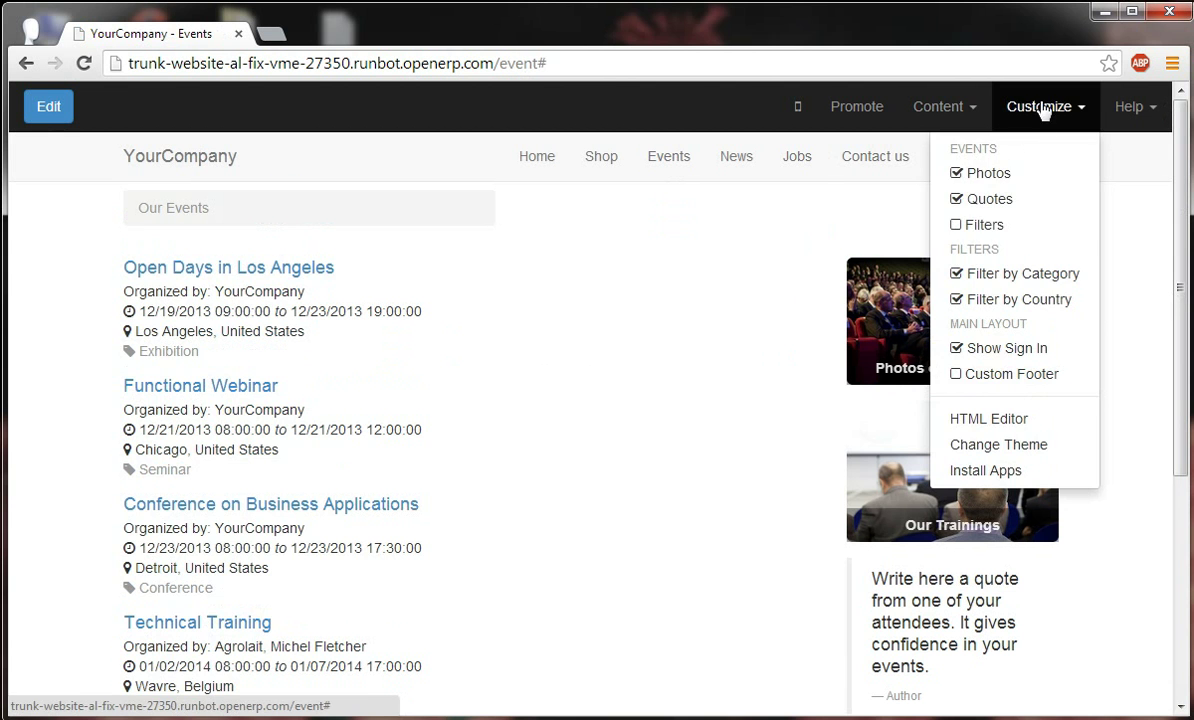
left_click(1022, 226)
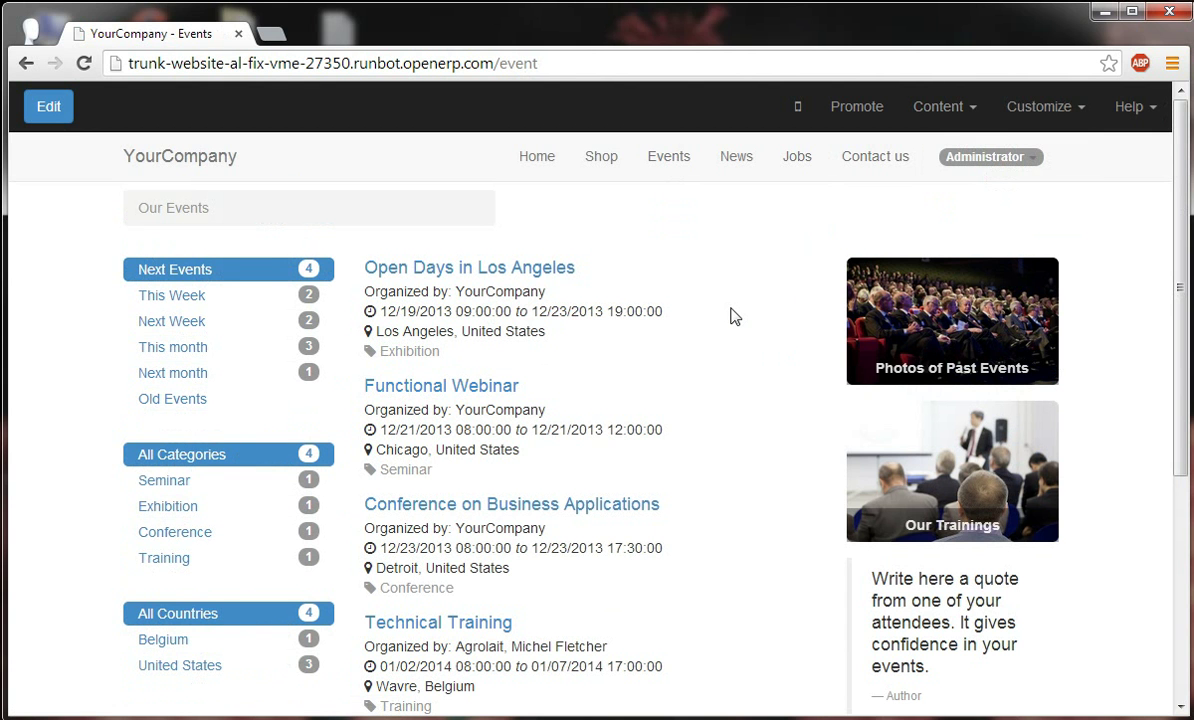
- Open the website's Contact us page
left_click(878, 168)
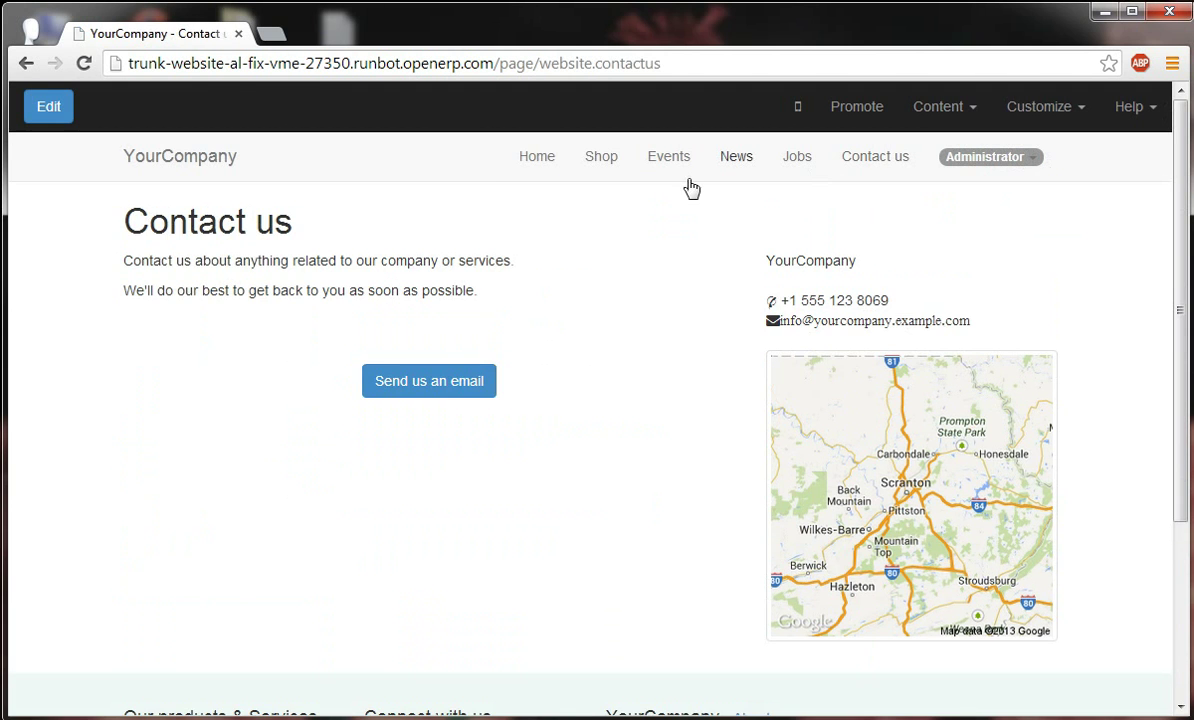
- Turn on the contact form for the Contact us page
left_click(1036, 114)
left_click(1030, 172)
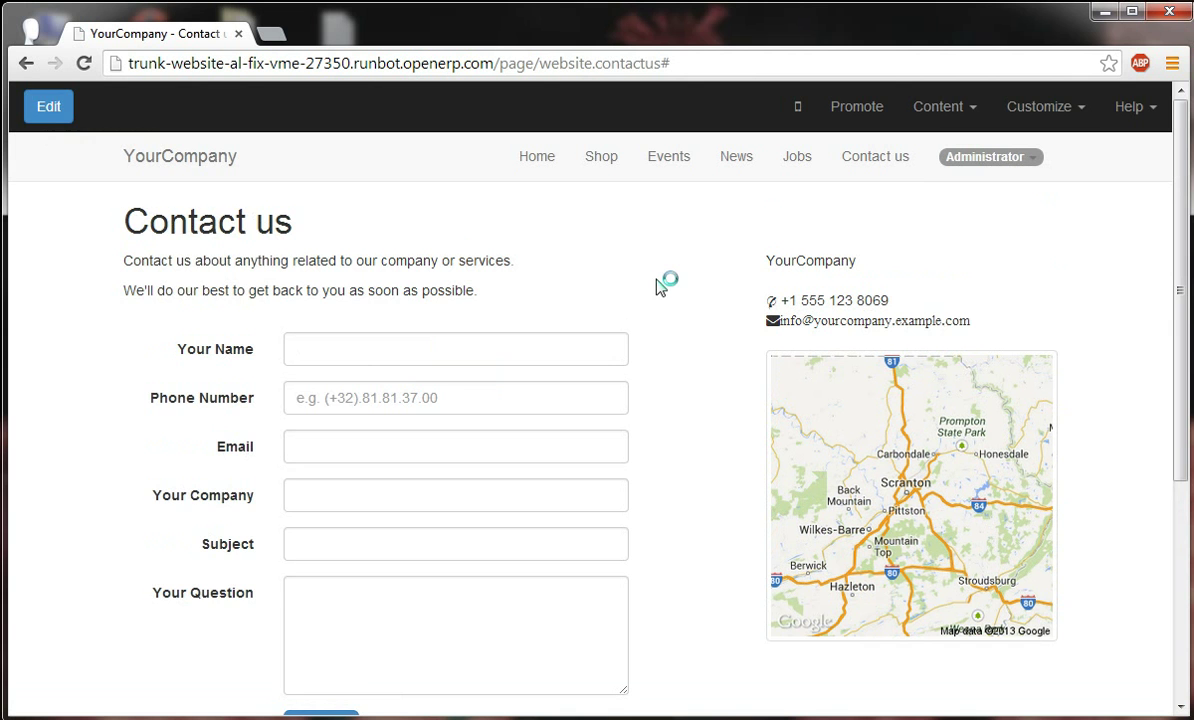
- Change the contact form's "Your Company" label to "Name of company" and save the page
left_click(46, 112)
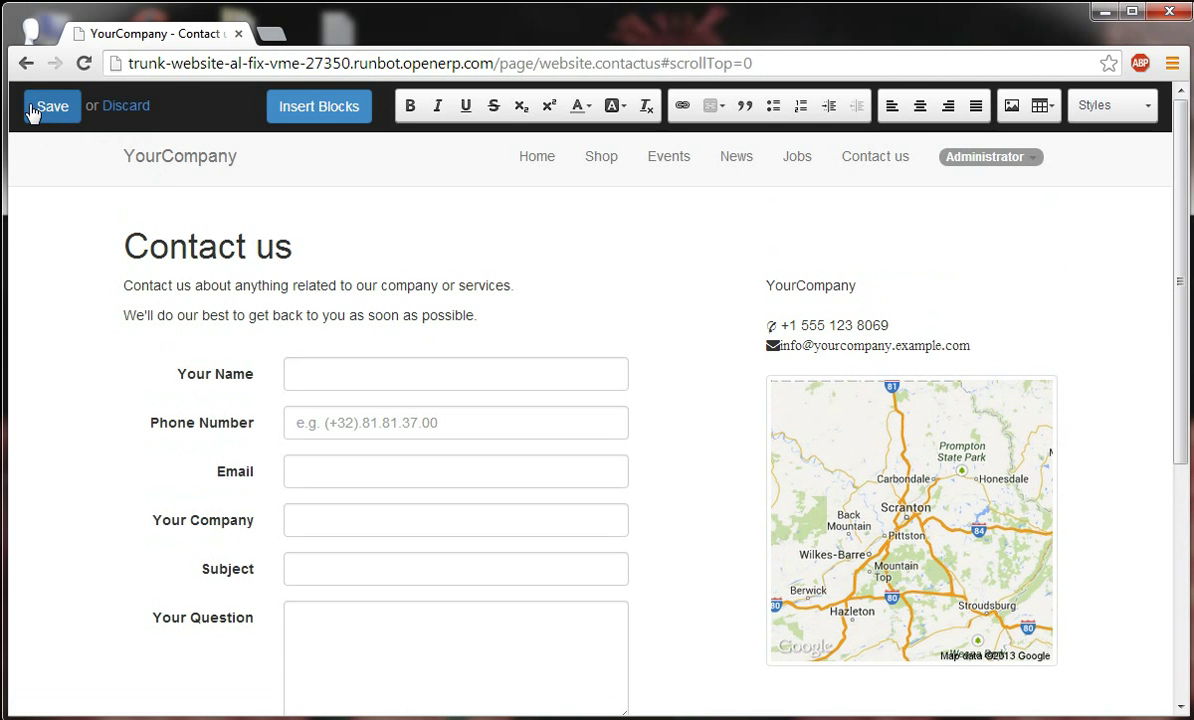
left_click(274, 520)
key("BackSpace")
key("BackSpace")
key("BackSpace")
key("BackSpace")
key("BackSpace")
key("BackSpace")
key("BackSpace")
key("BackSpace")
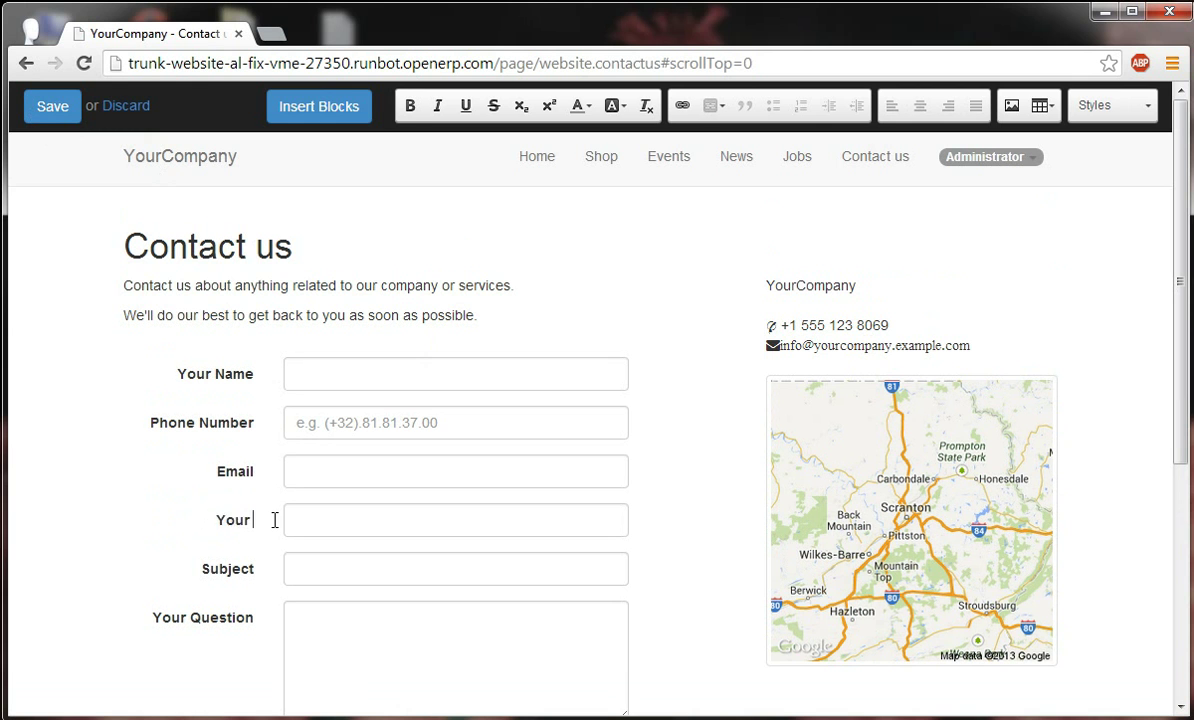
key("BackSpace")
key("BackSpace")
key("BackSpace")
key("BackSpace")
type("Name of company")
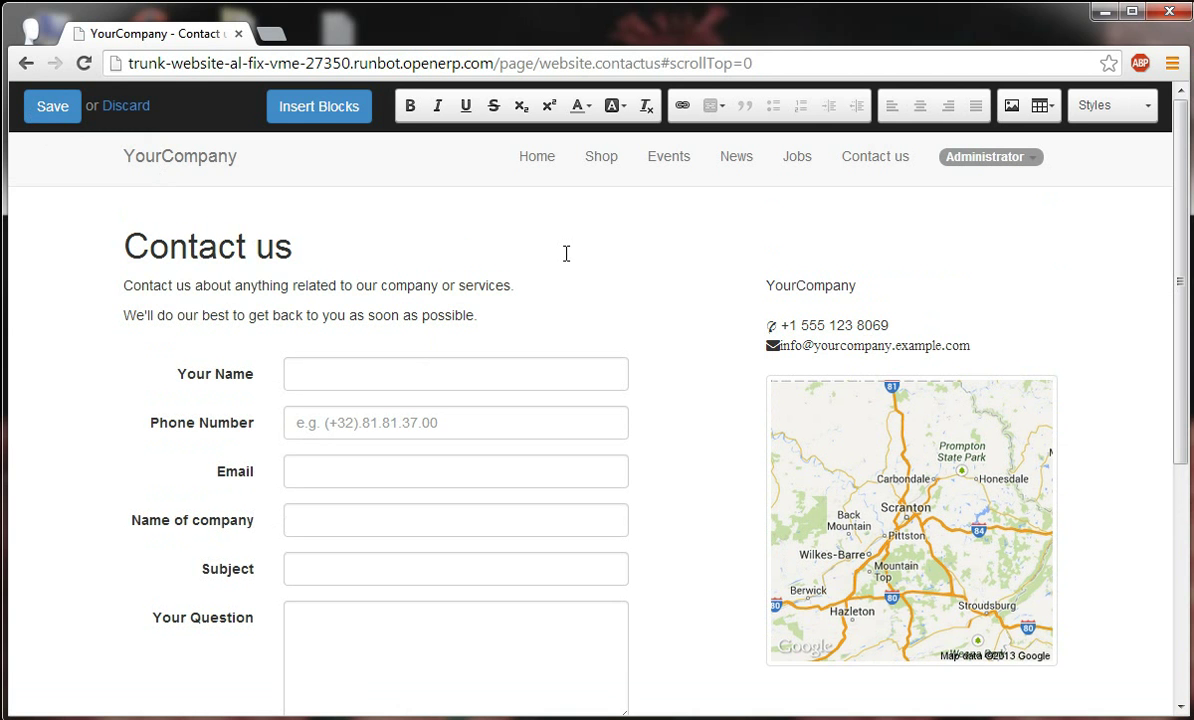
left_click(48, 108)
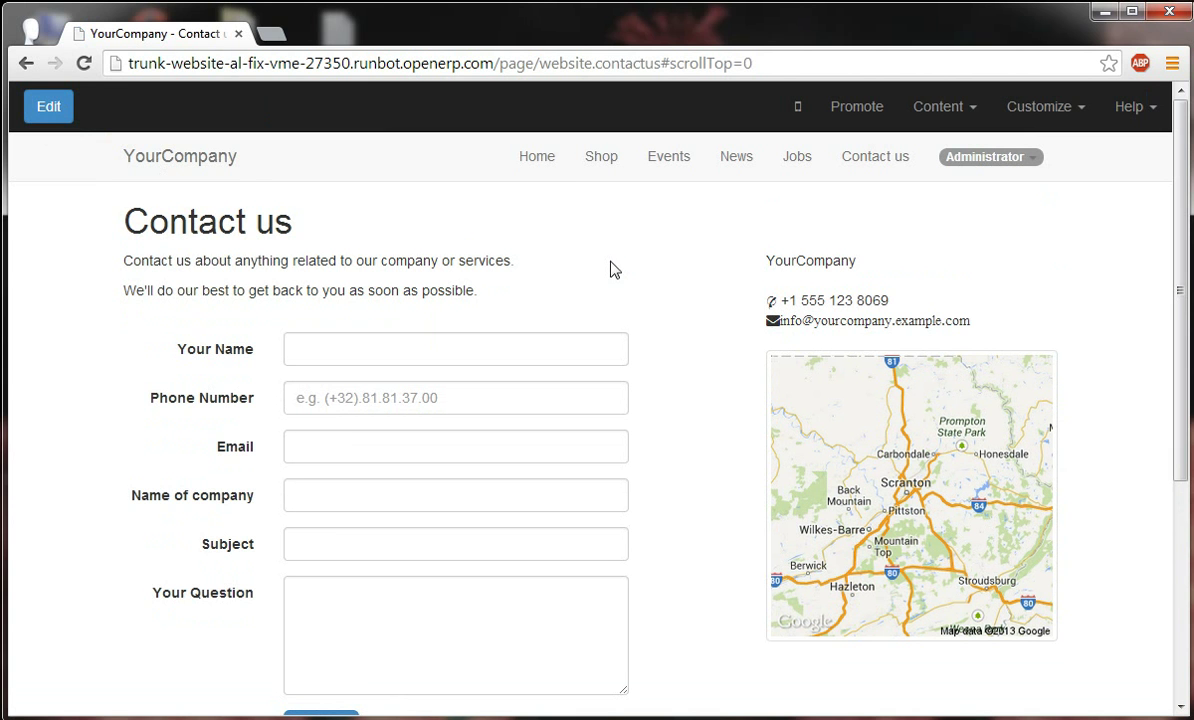
- Apply the Amelia theme to the website and return to the homepage
left_click(534, 162)
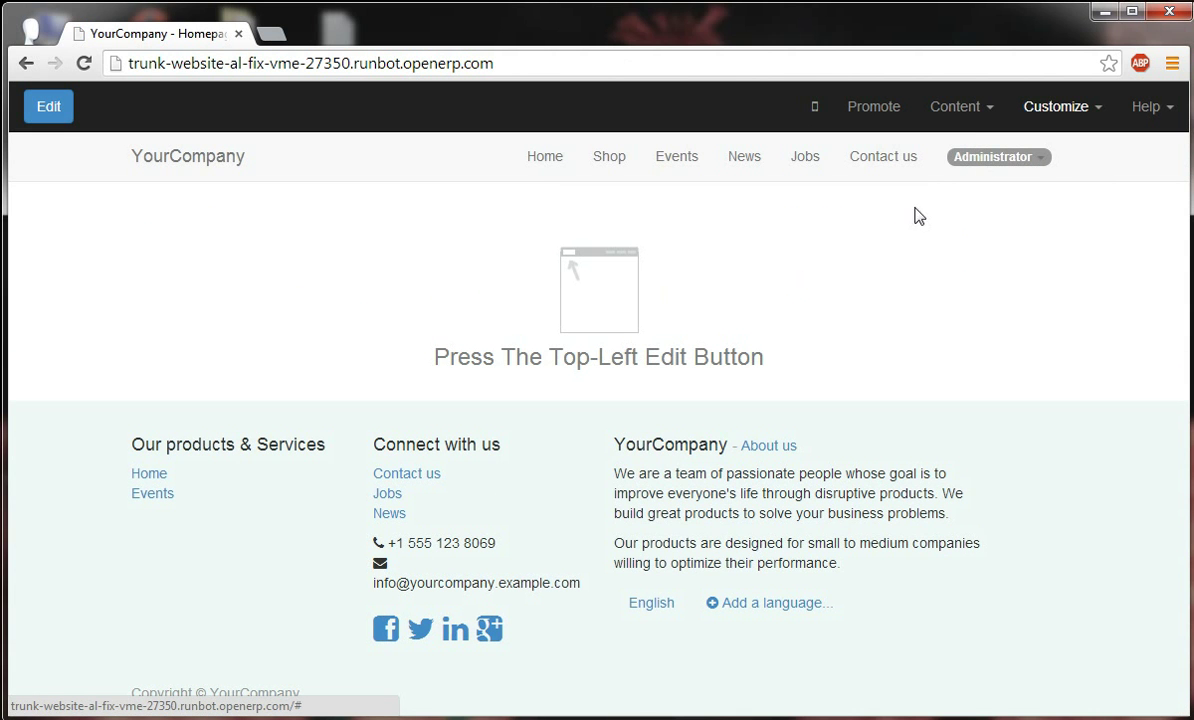
left_click(1033, 118)
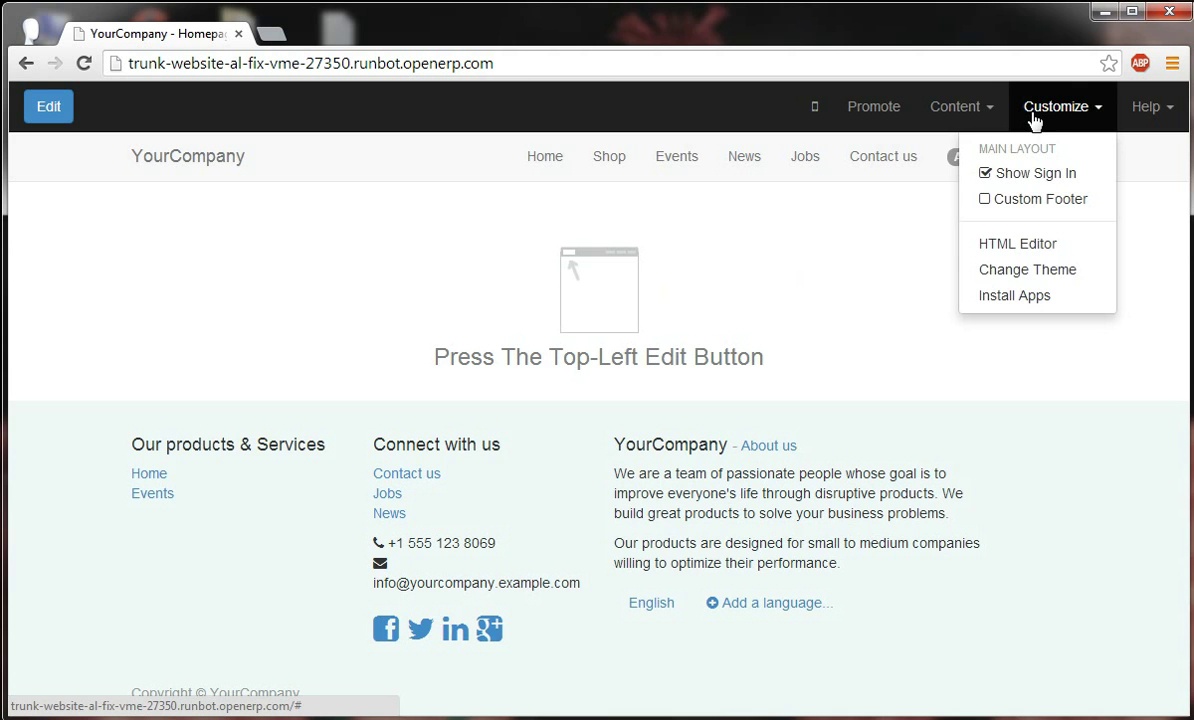
left_click(1037, 272)
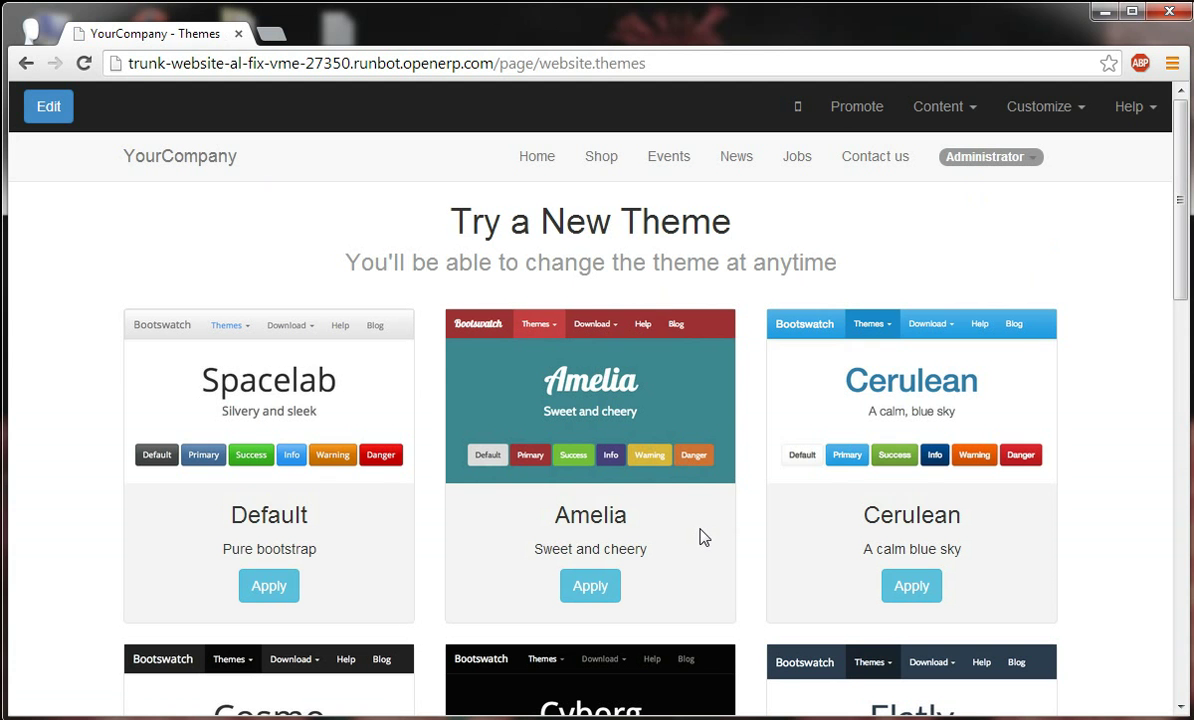
left_click(588, 585)
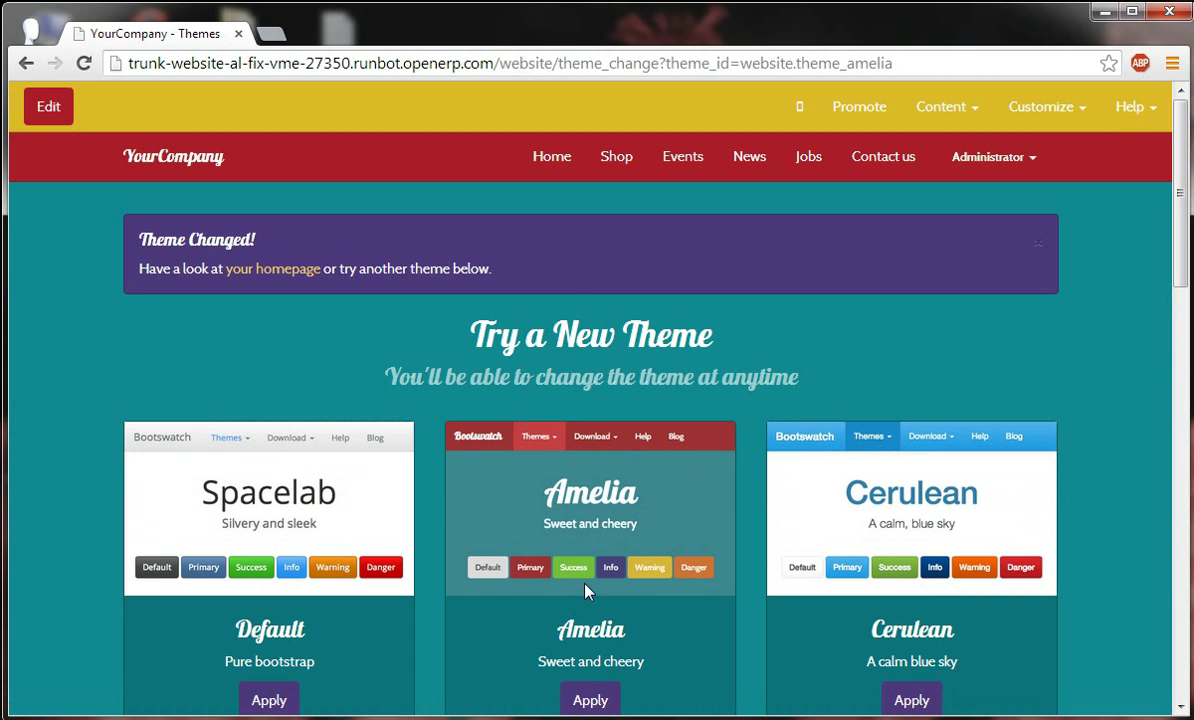
left_click(277, 270)
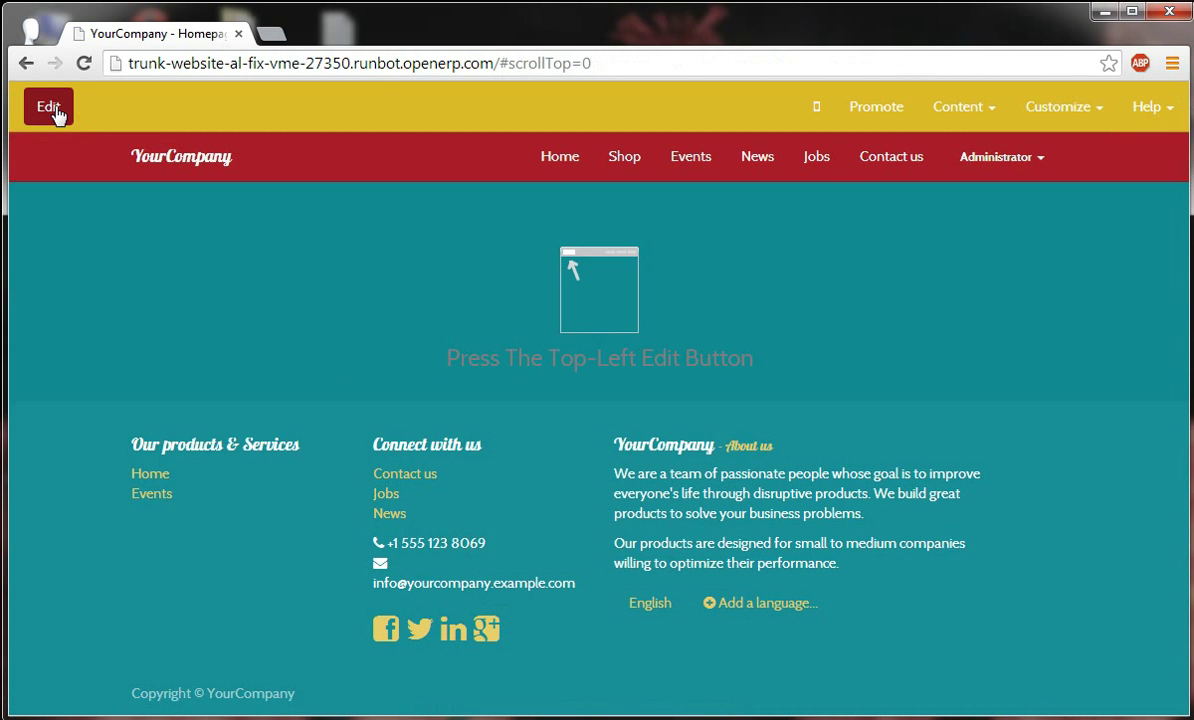
- Insert a Banner block and a Three Columns block below it on the homepage, and save the page
left_click(55, 111)
left_click(348, 114)
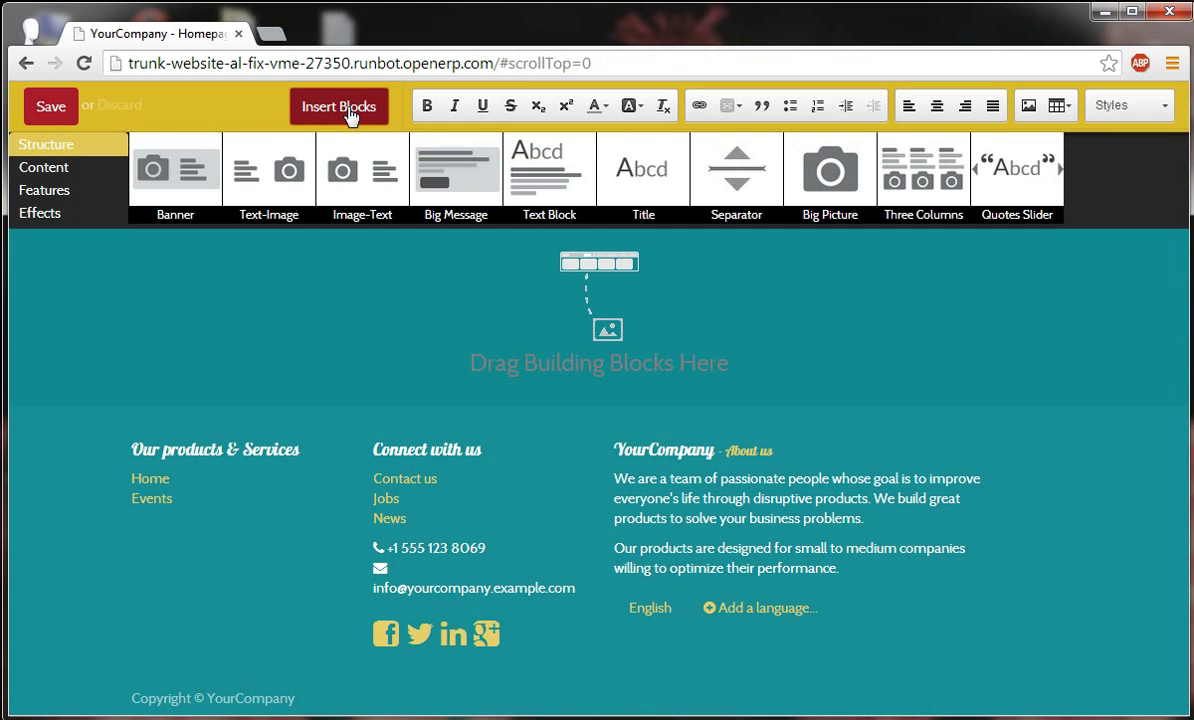
left_click_drag(148, 141, 210, 190)
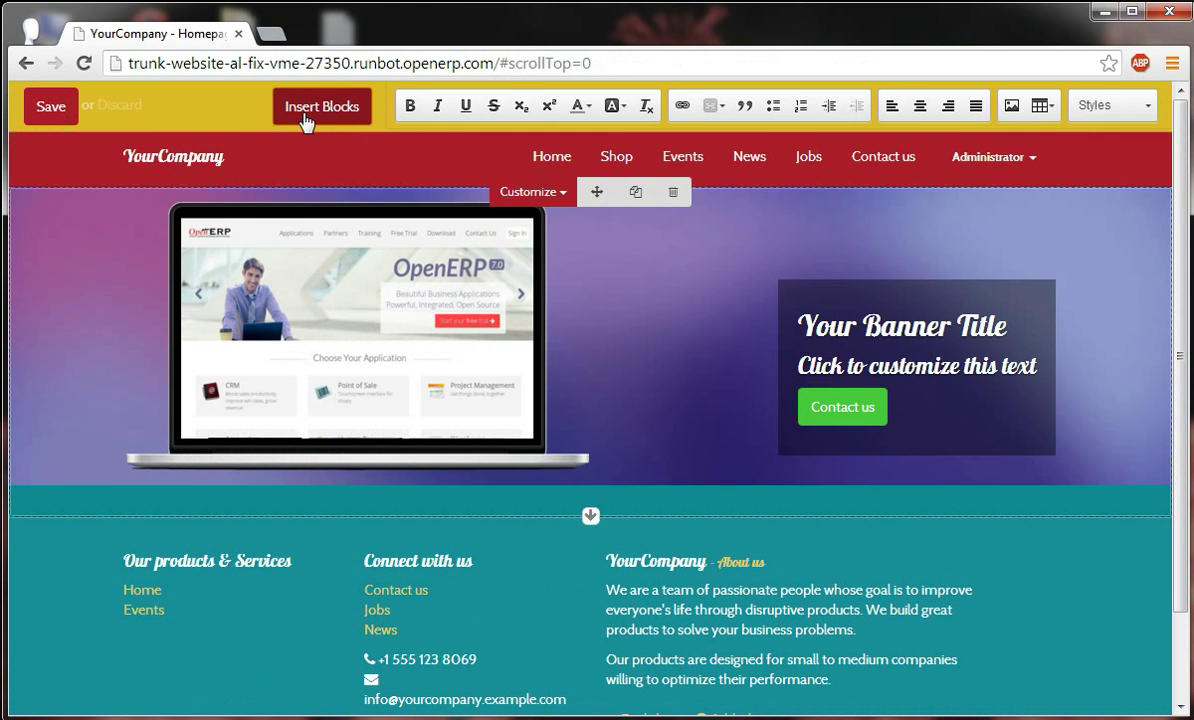
left_click(305, 117)
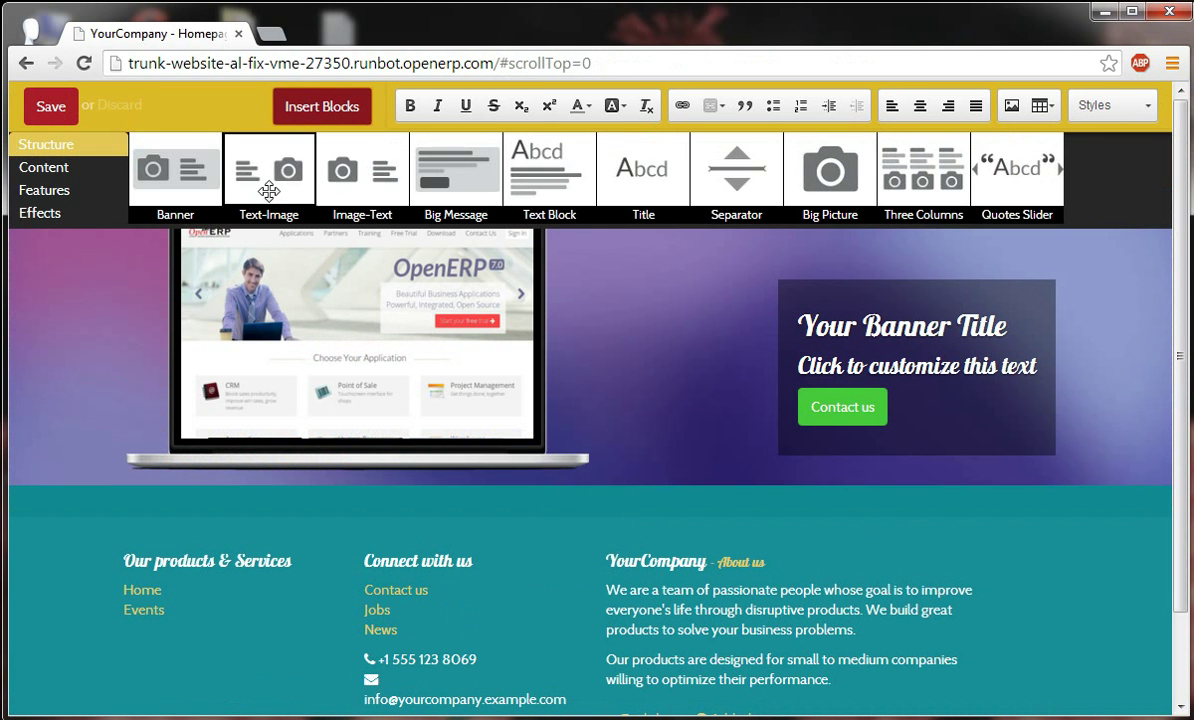
left_click_drag(923, 170, 759, 525)
scroll(780, 520, "down", 1)
left_click(51, 106)
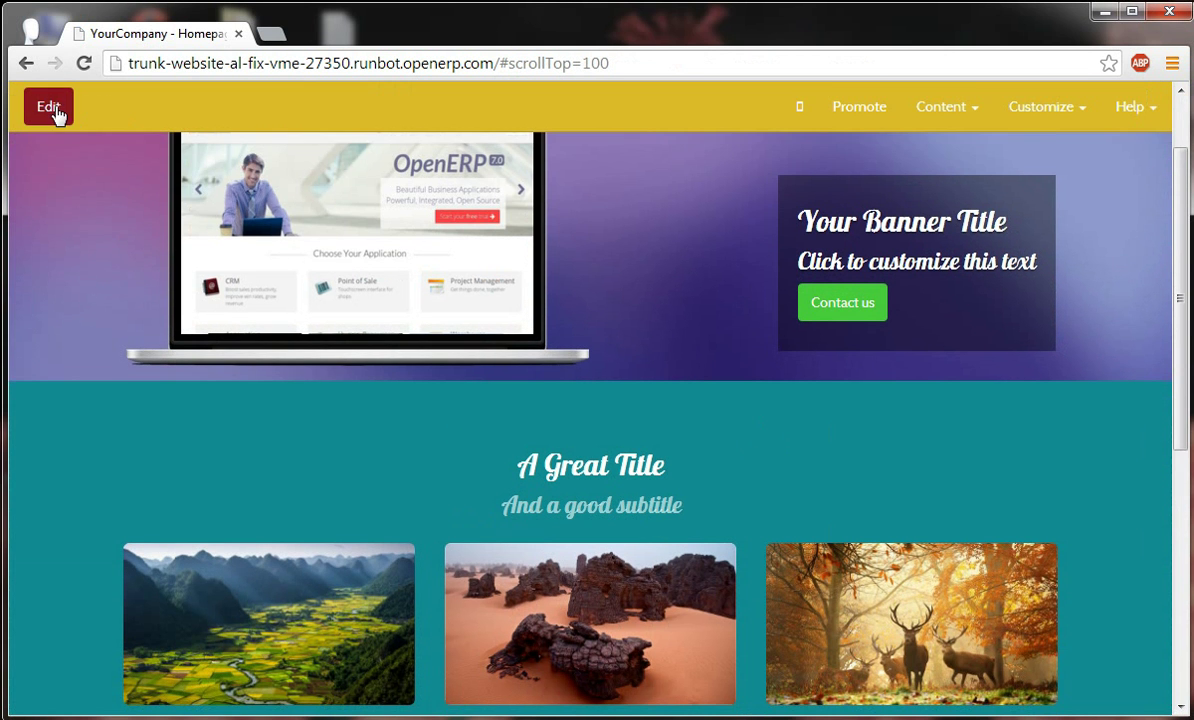
scroll(88, 207, "down", 1)
scroll(90, 208, "up", 2)
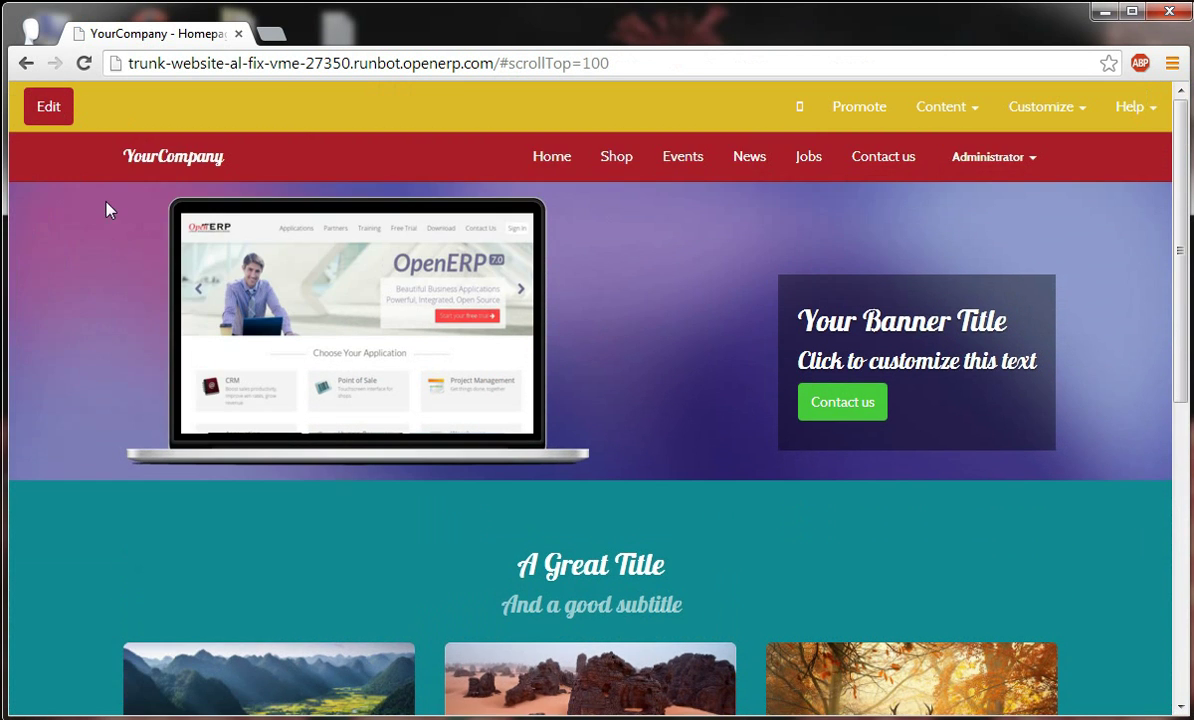
- Change the website's theme to Cyborg, and replace it with the Flatly theme
left_click(1080, 113)
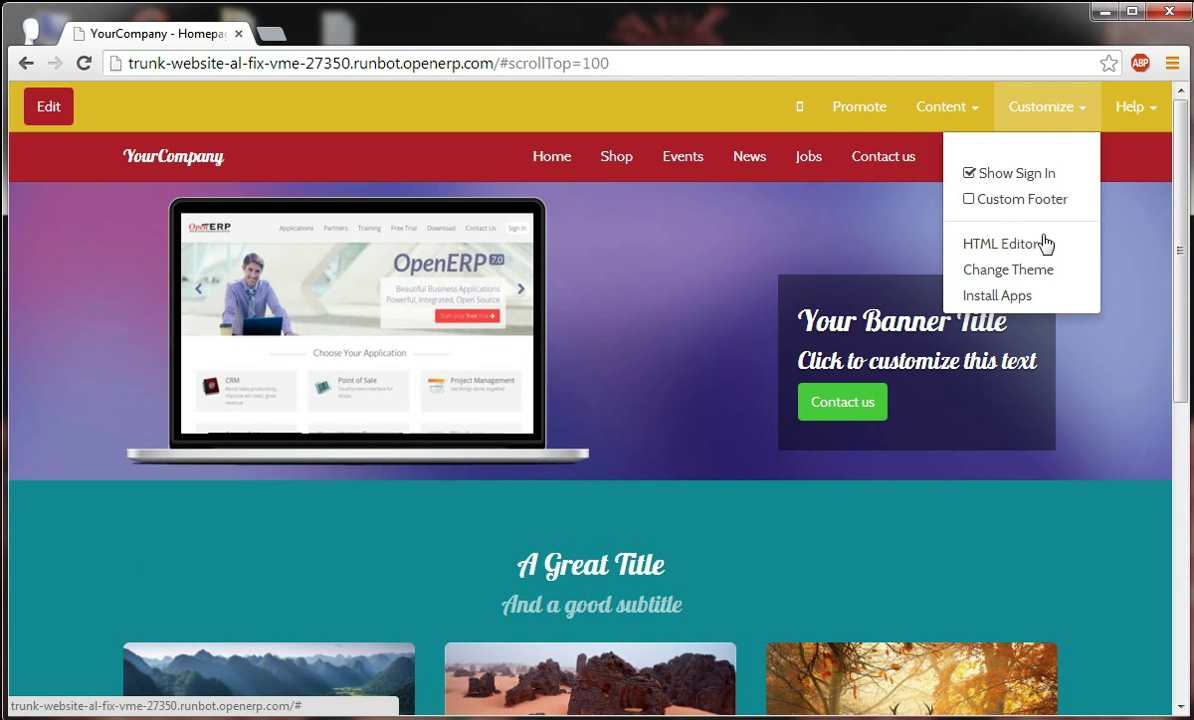
left_click(1040, 271)
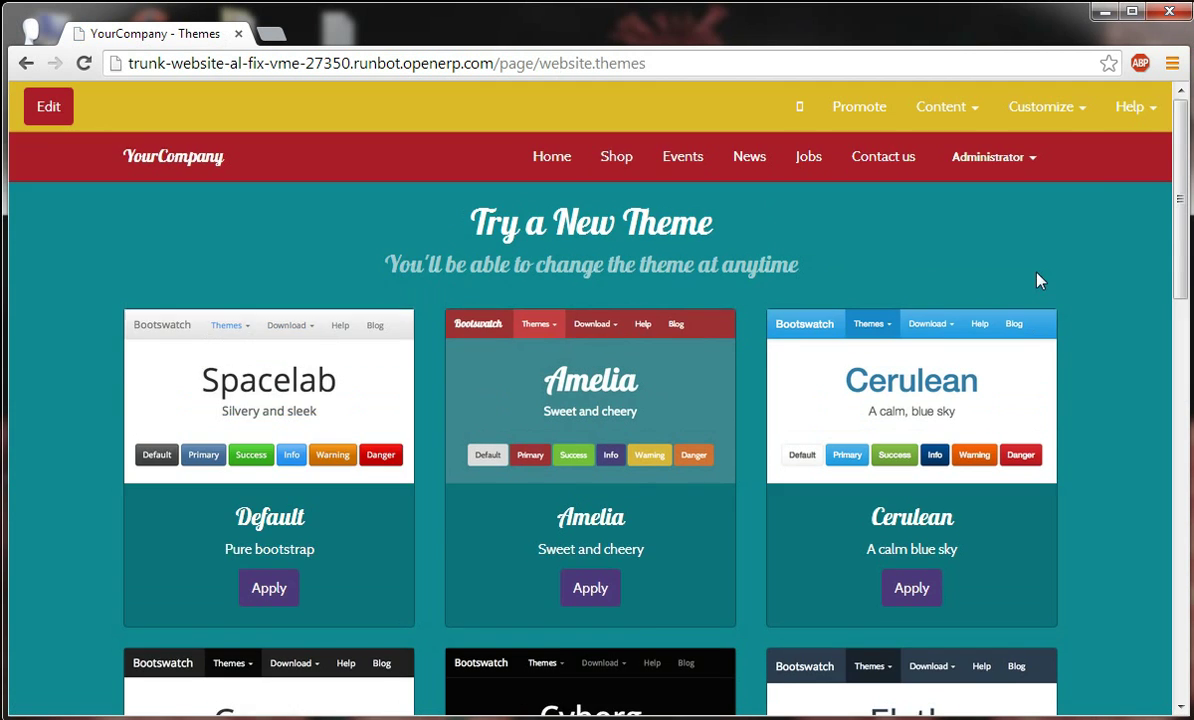
scroll(1038, 279, "down", 6)
left_click(587, 336)
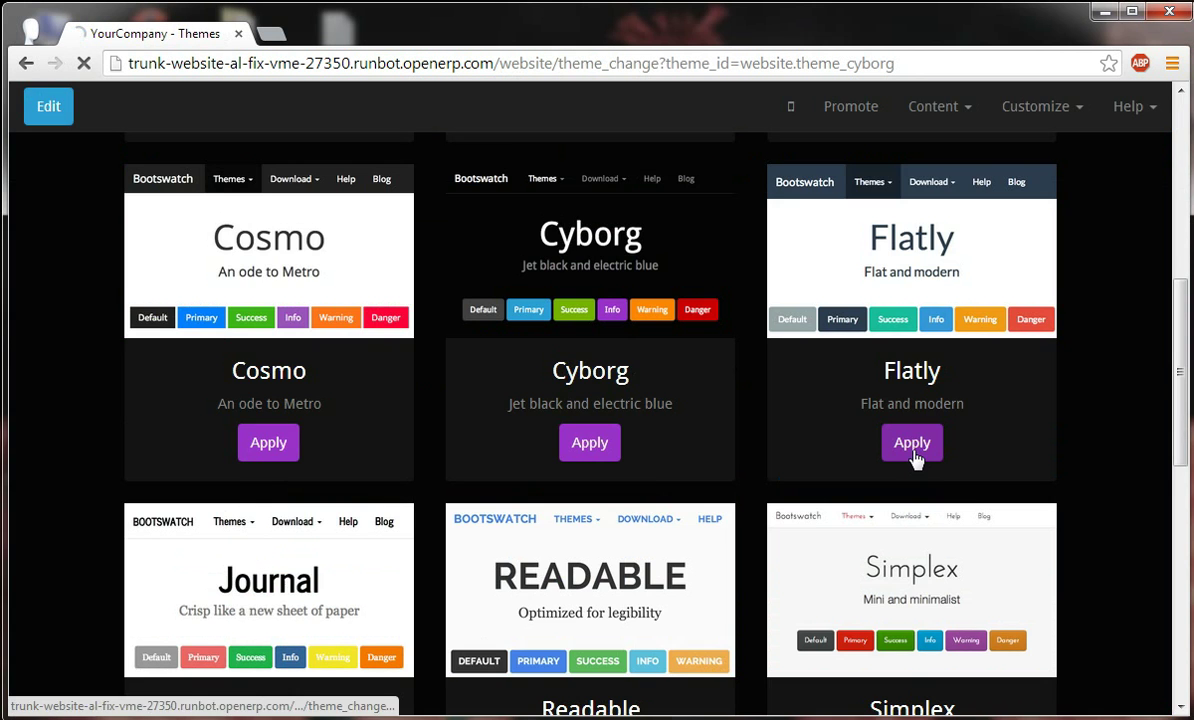
left_click(913, 455)
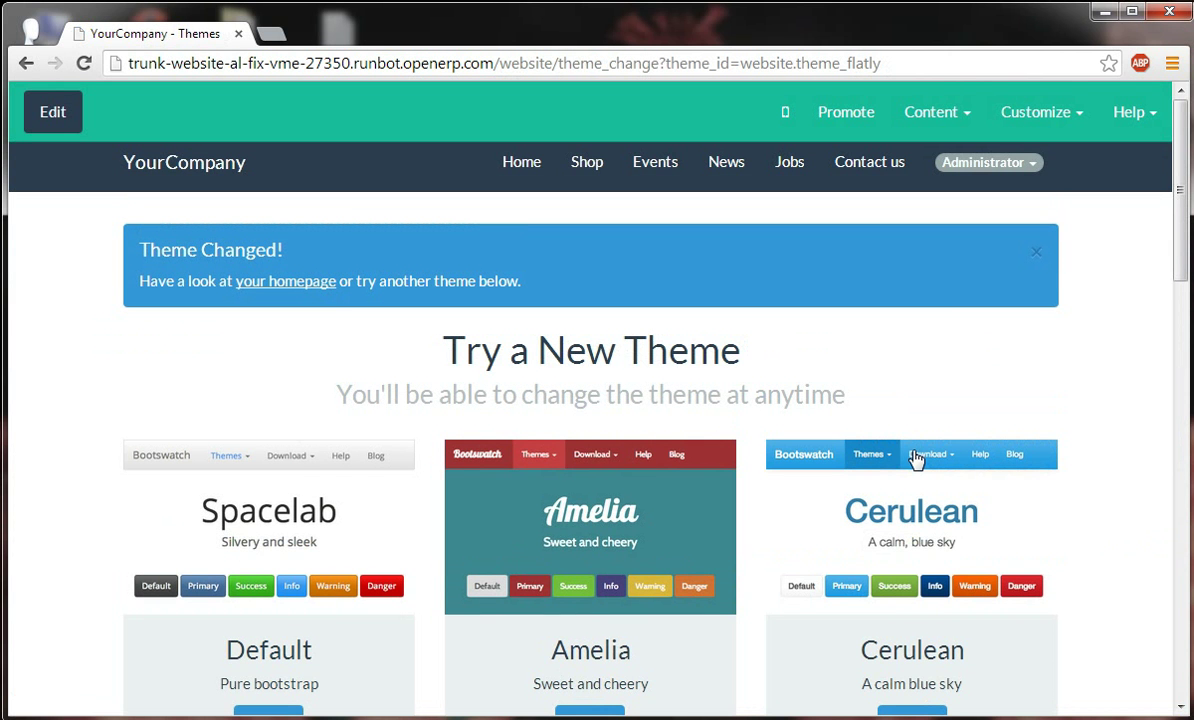
- Look through the remaining themes and open the website's About us page
scroll(915, 458, "down", 14)
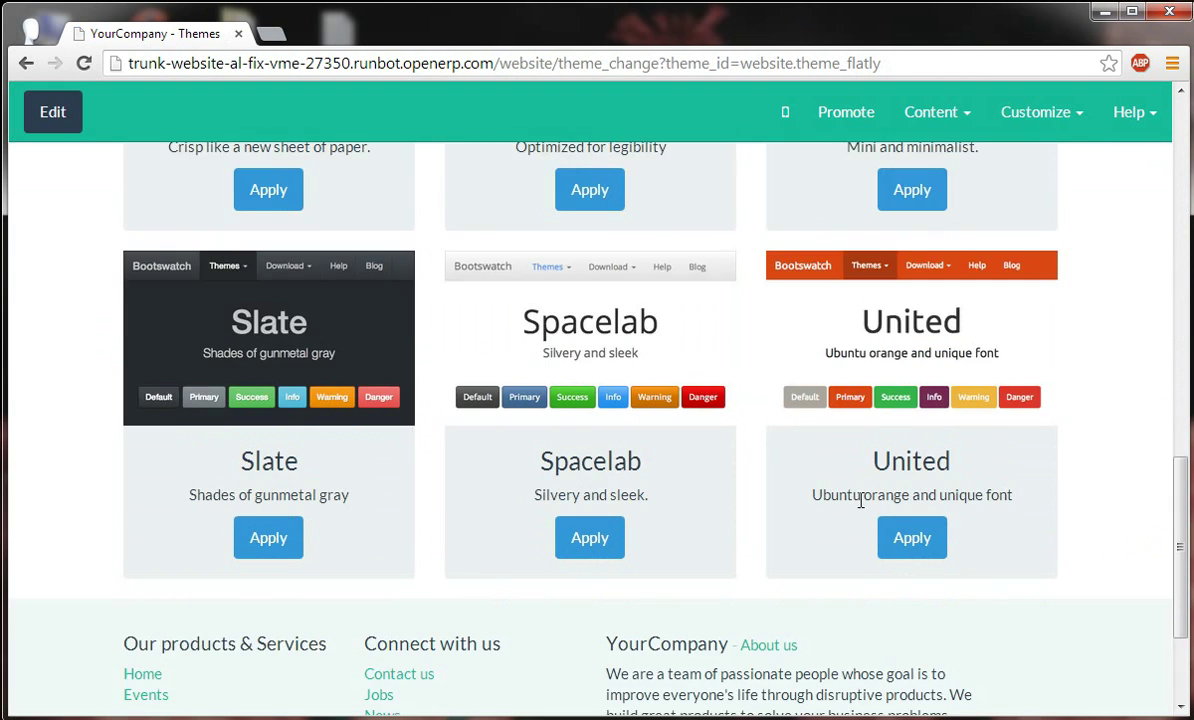
scroll(860, 500, "down", 3)
left_click(760, 448)
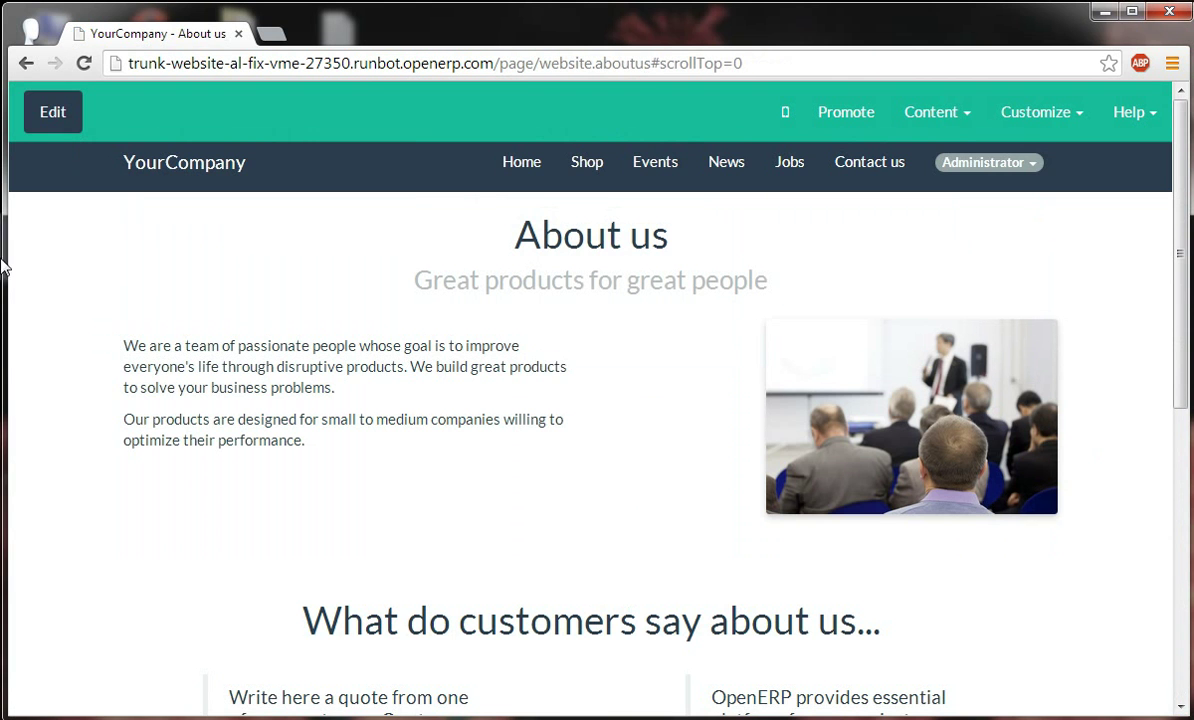
- Insert a Title block above the About us heading and save the page
left_click(57, 126)
left_click(332, 124)
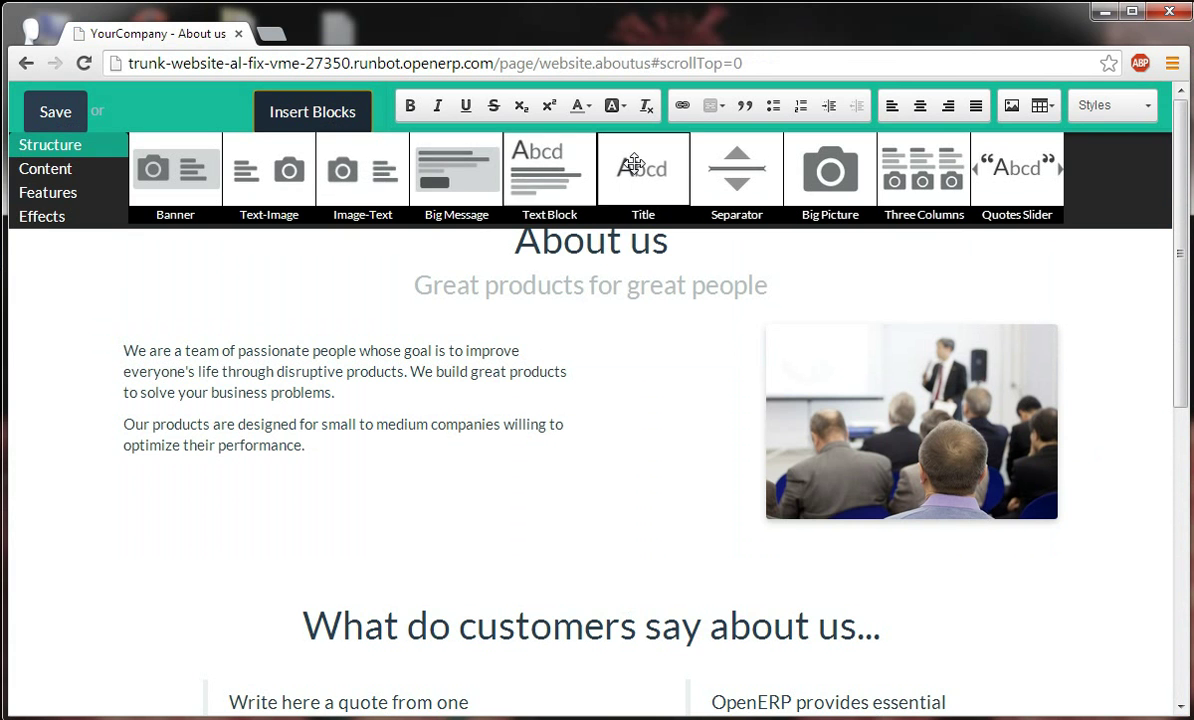
left_click_drag(643, 168, 610, 222)
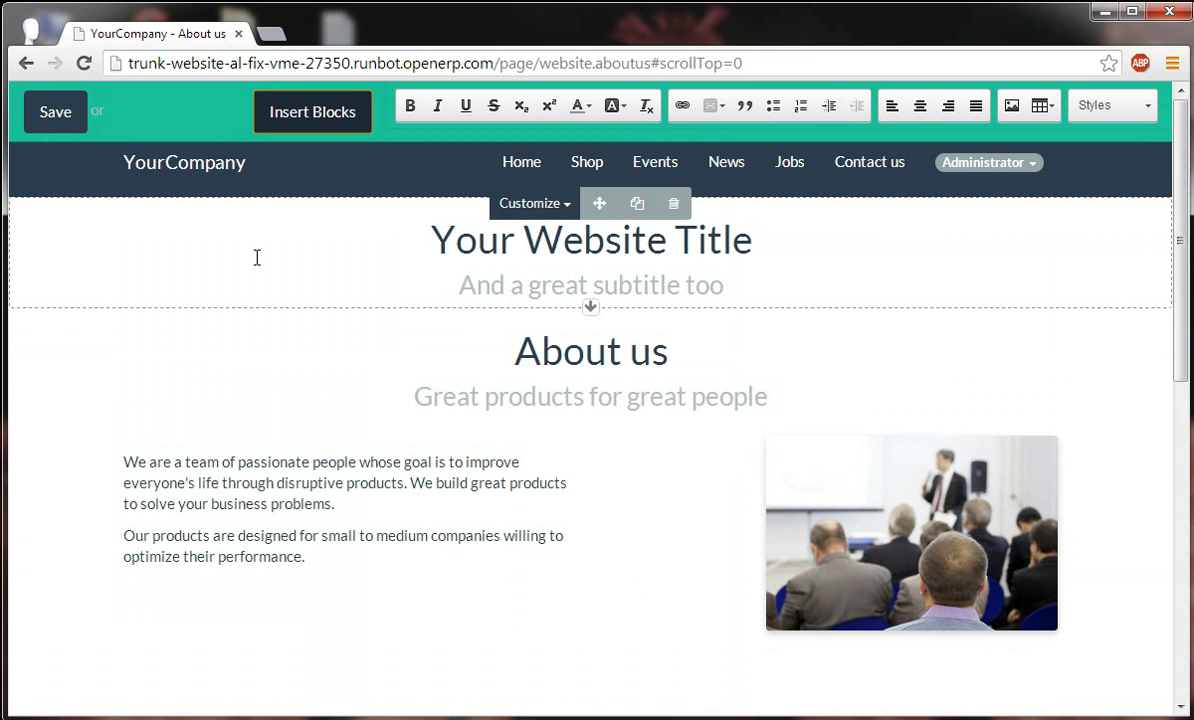
left_click(58, 113)
- Open the About us template in the HTML editor
left_click(1058, 120)
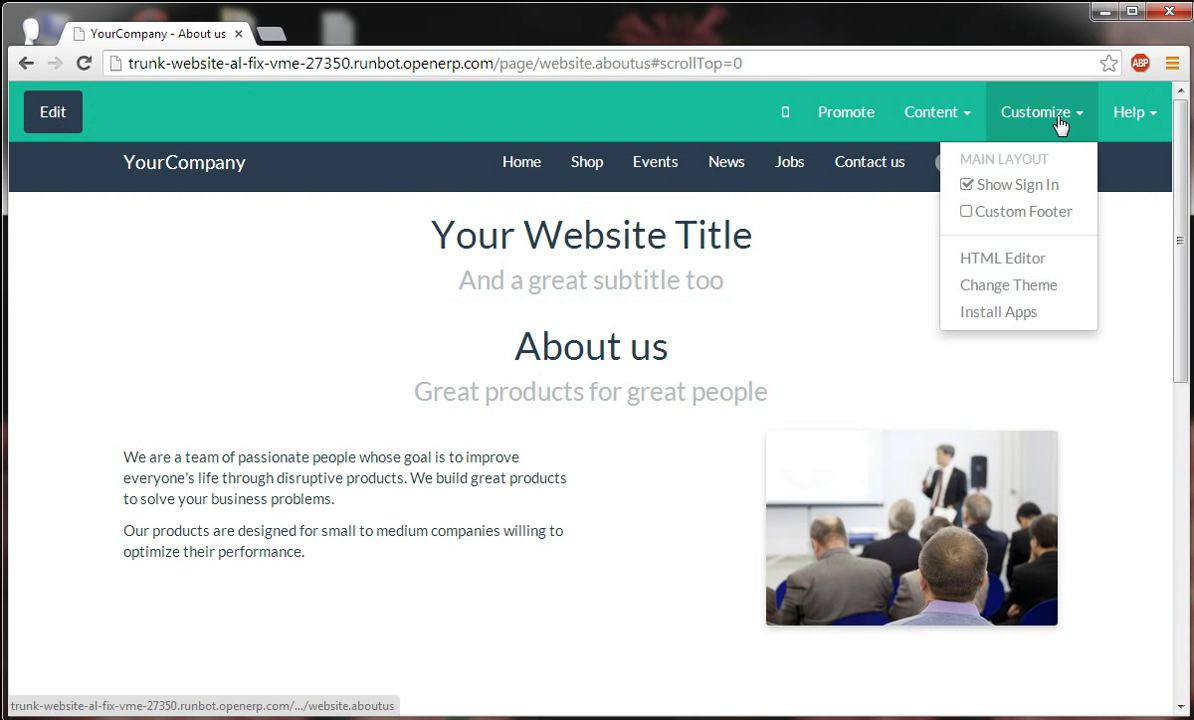
left_click(1032, 262)
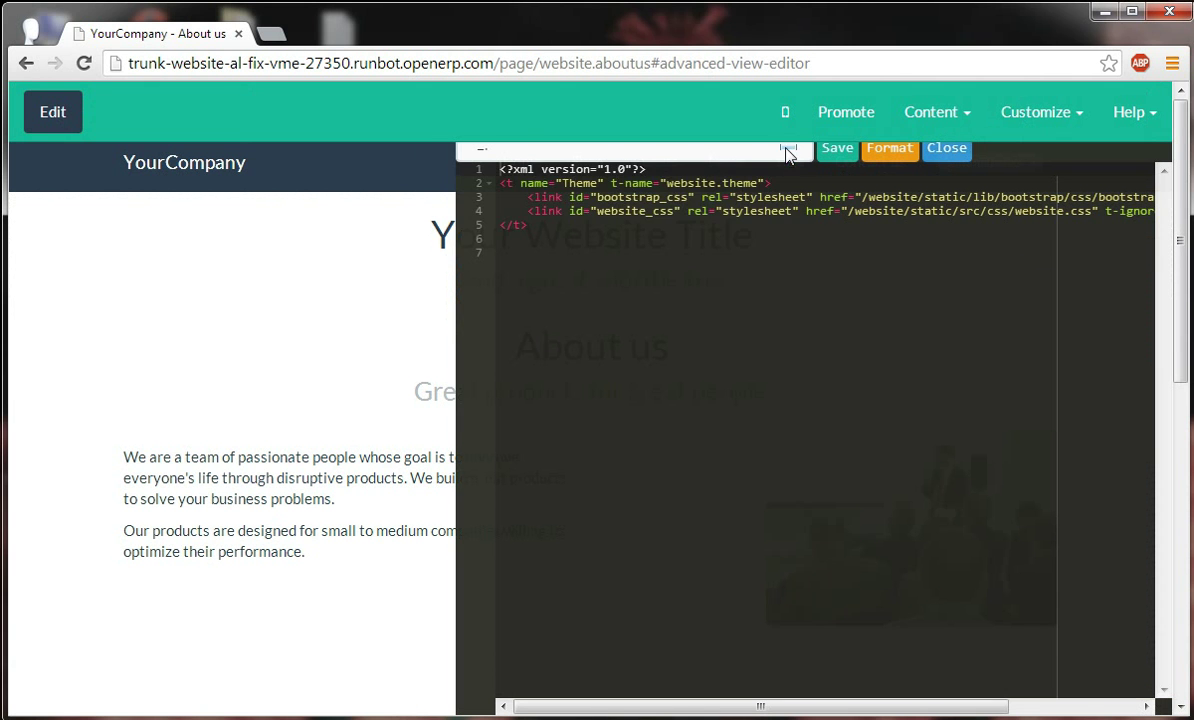
left_click(788, 152)
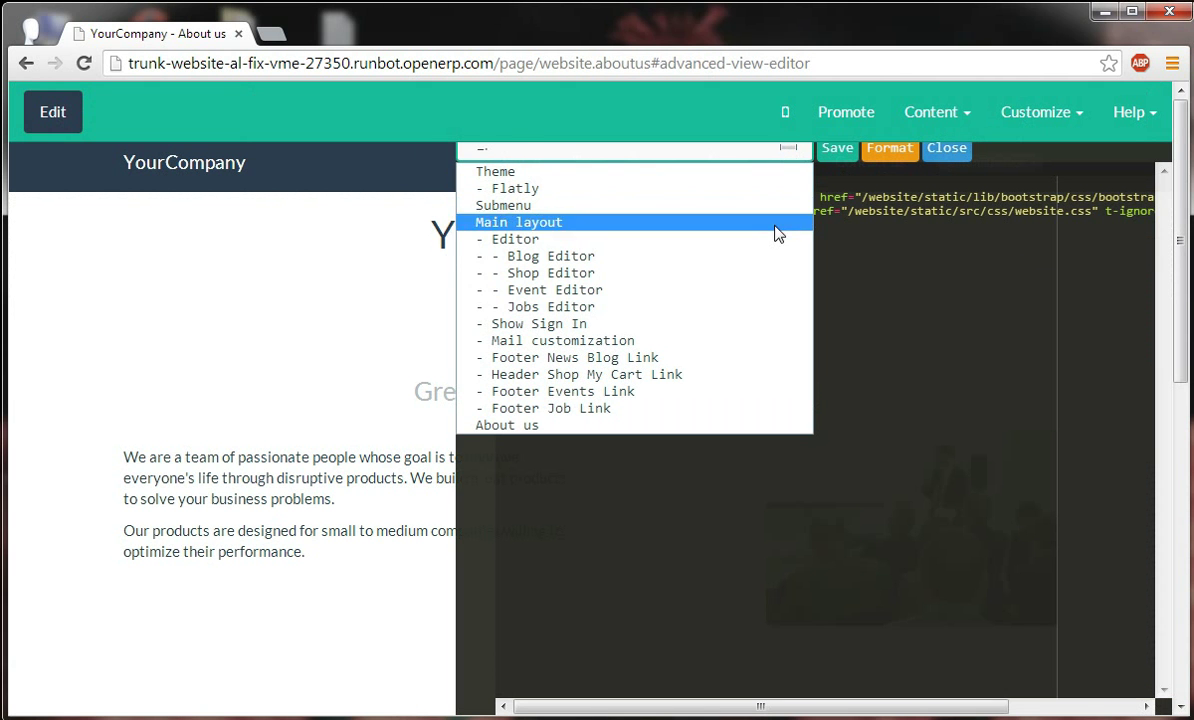
left_click(751, 426)
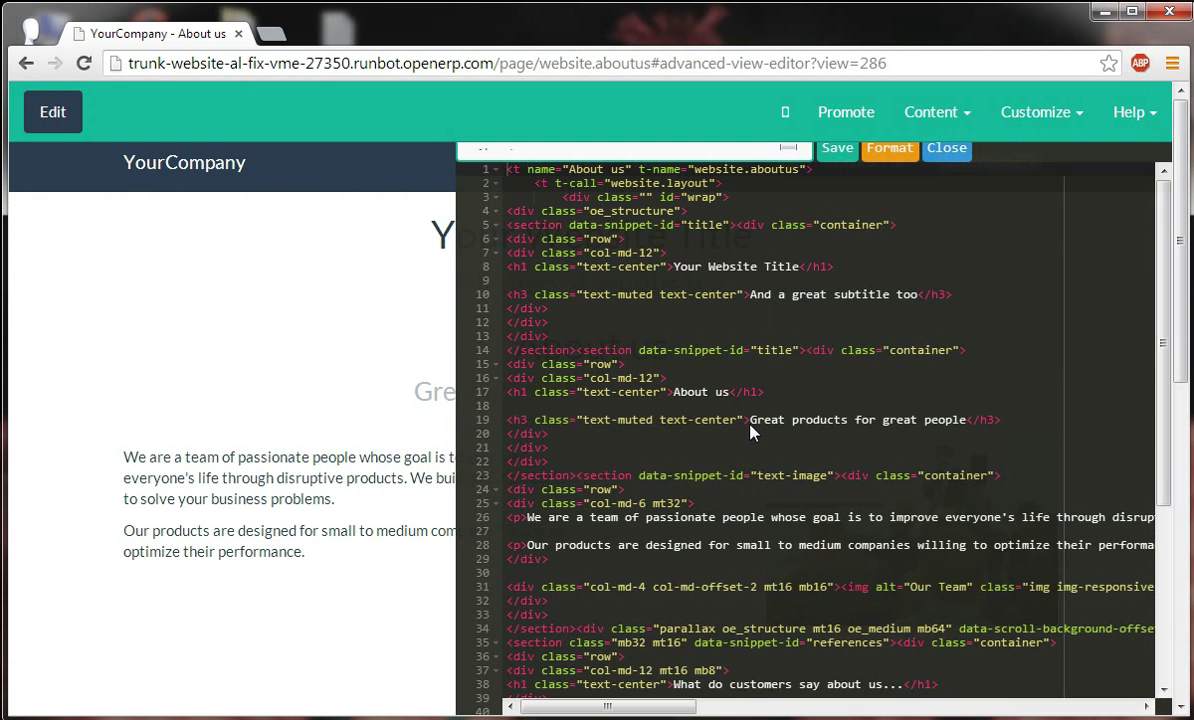
- Add the paragraph "This is a paragraph." between the two title sections, save the template, and narrow the HTML editor
left_click(589, 350)
key("Return")
key("Return")
key("Return")
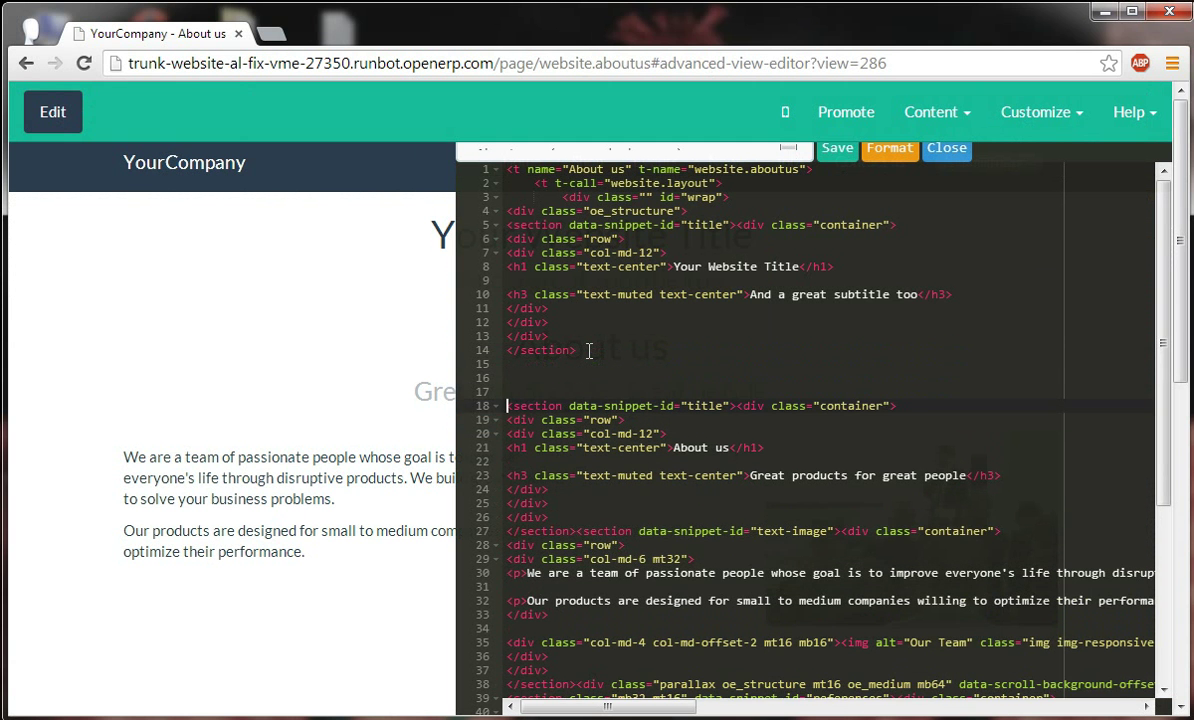
key("Up")
key("Up")
type("<p> This is a paragraph")
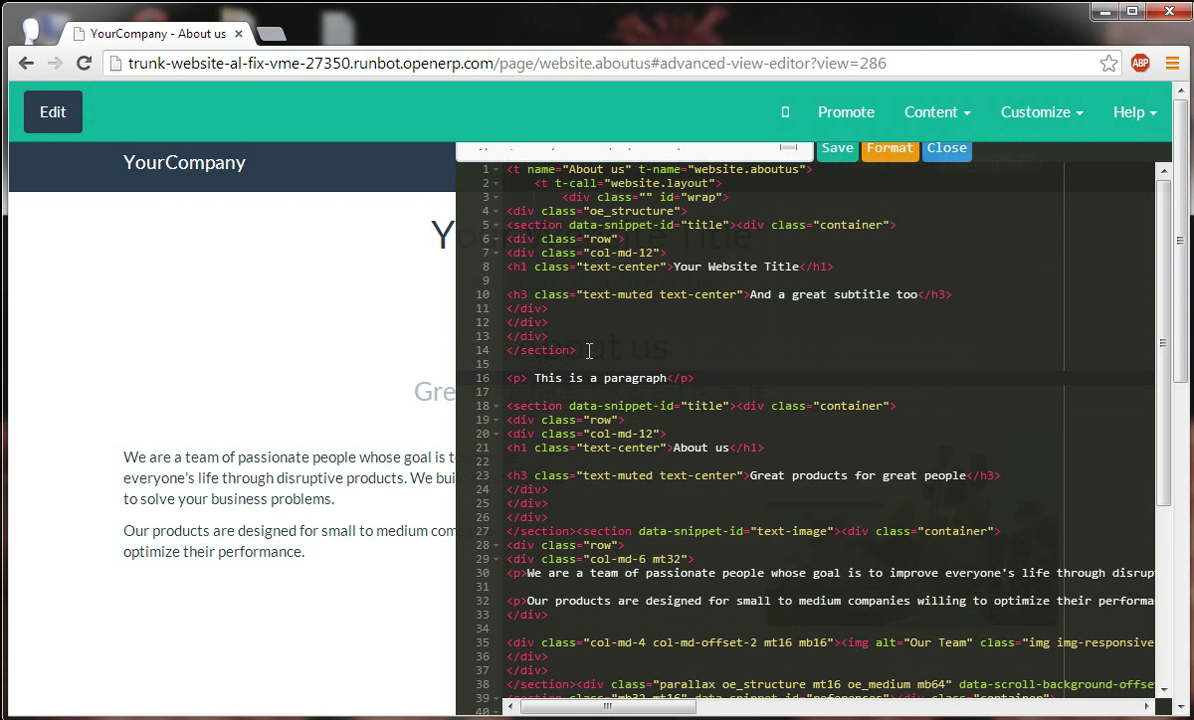
type(".")
left_click(840, 149)
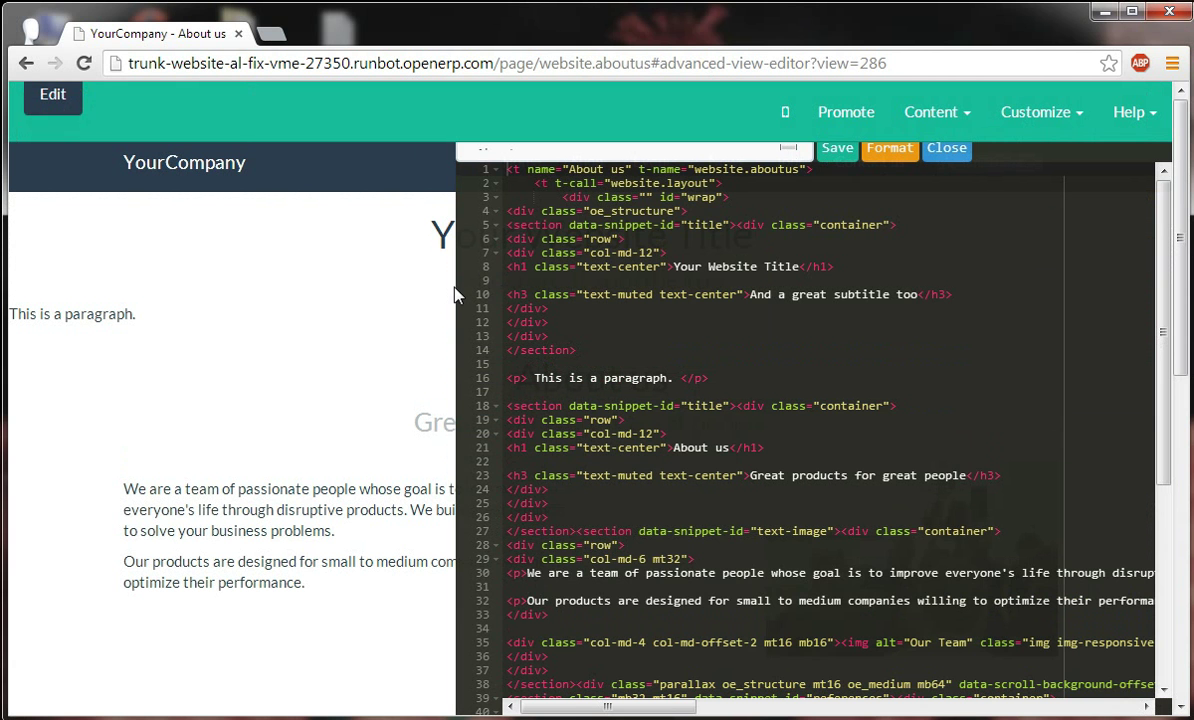
left_click_drag(455, 294, 791, 281)
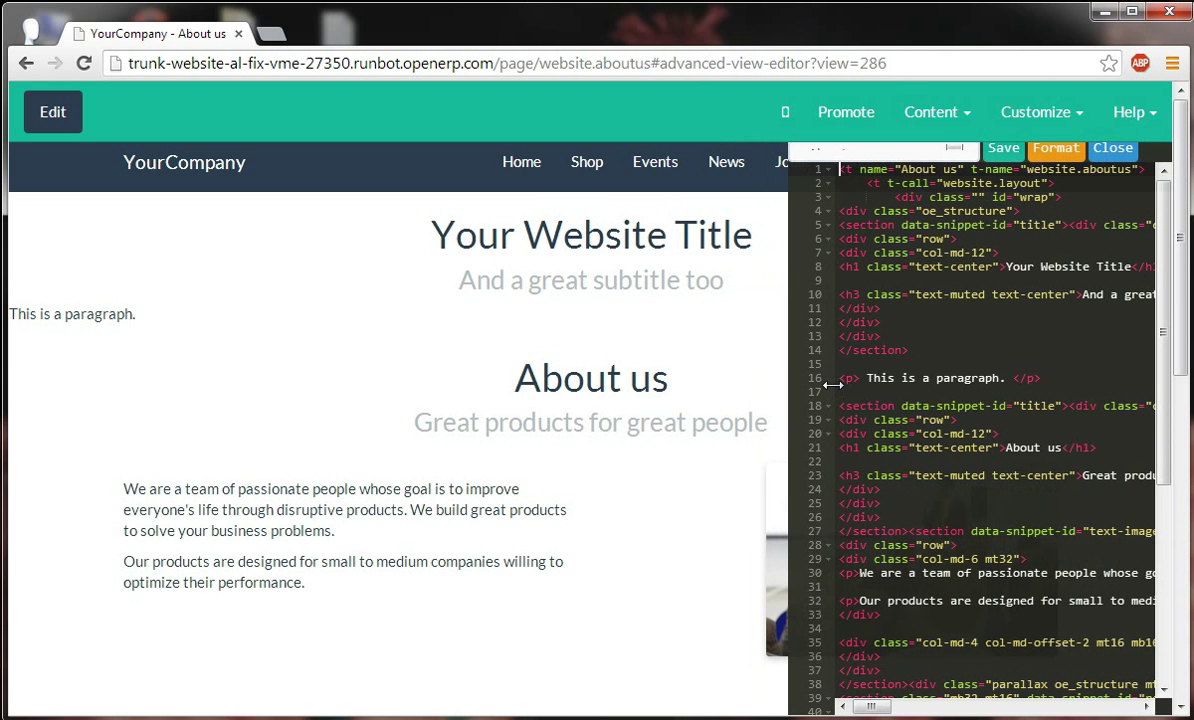
- Browse the featured snippets on Bootsnipp in a new tab and view the HTML code of Bookmarks Reading List
left_click(274, 36)
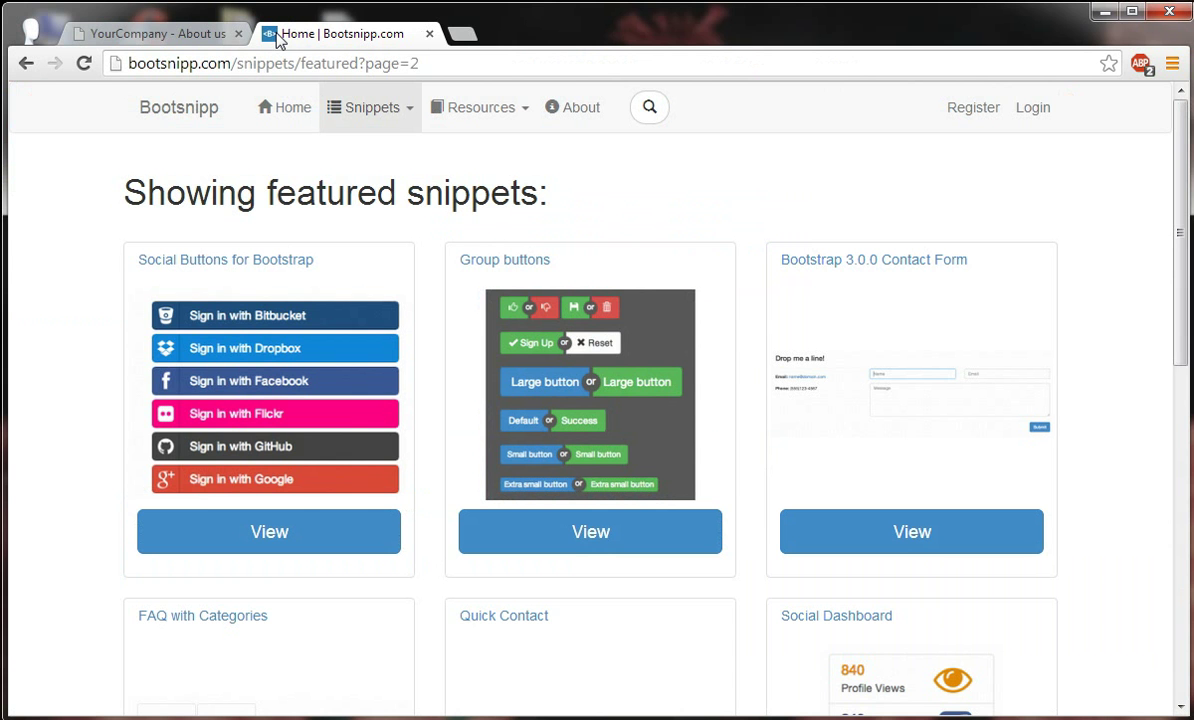
scroll(229, 203, "down", 5)
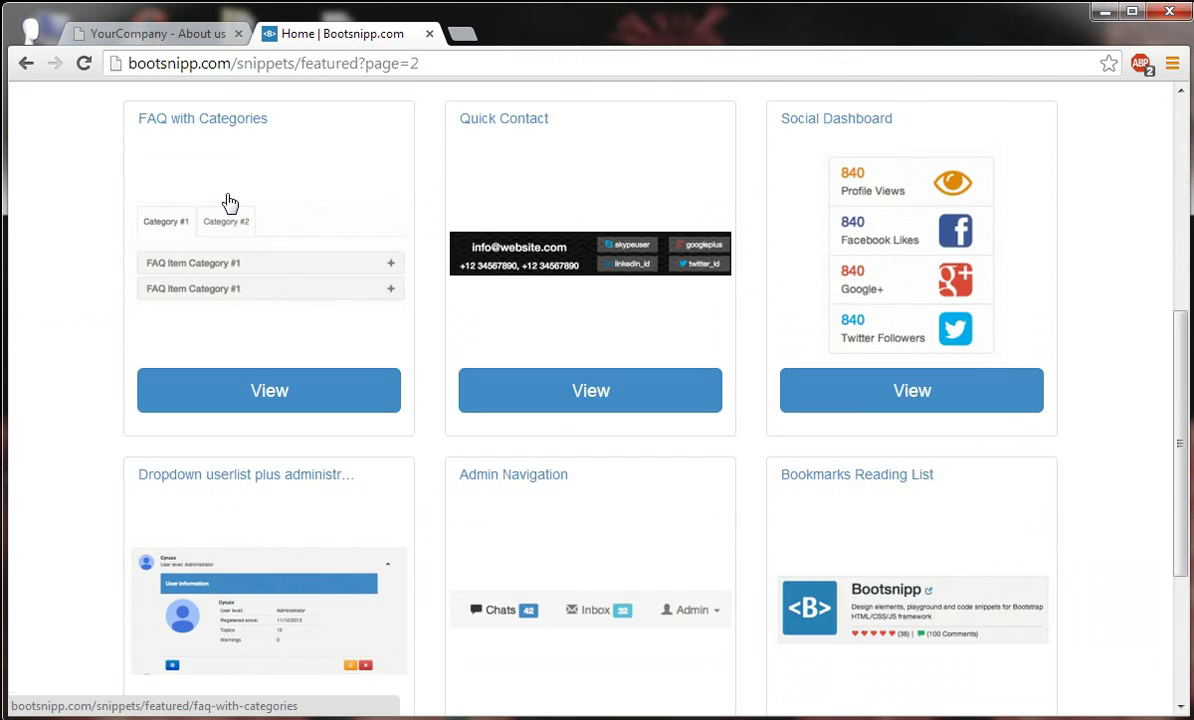
scroll(229, 203, "down", 2)
left_click(851, 562)
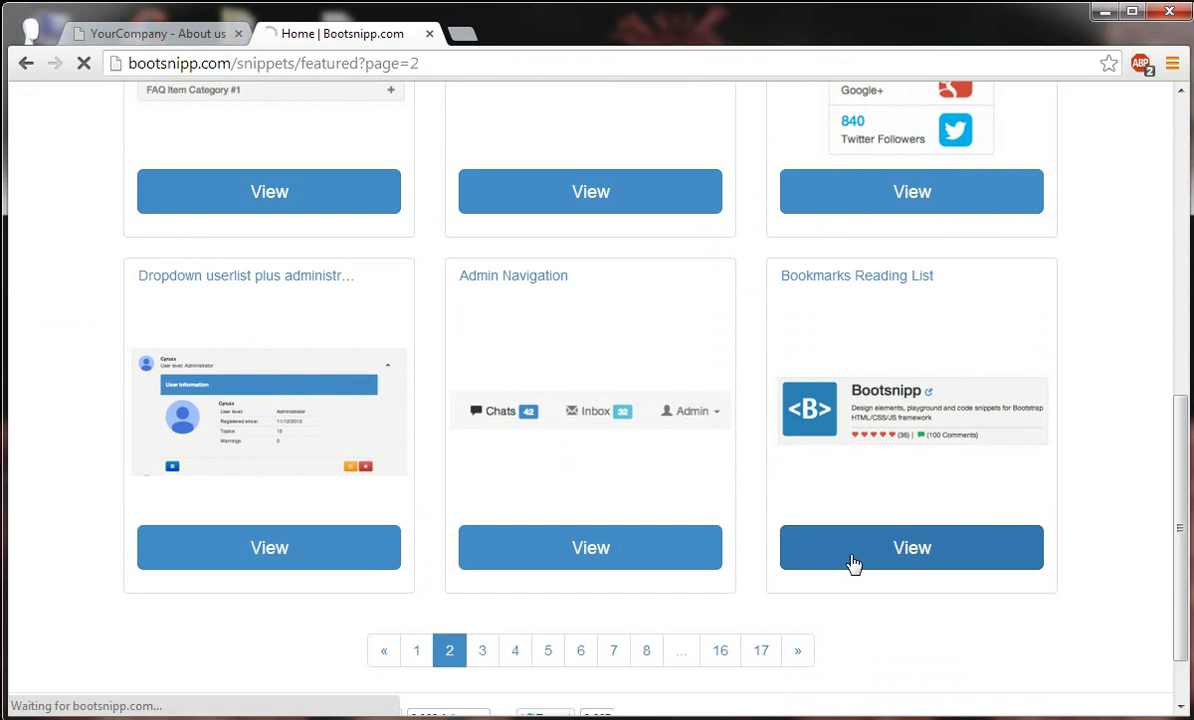
left_click(231, 204)
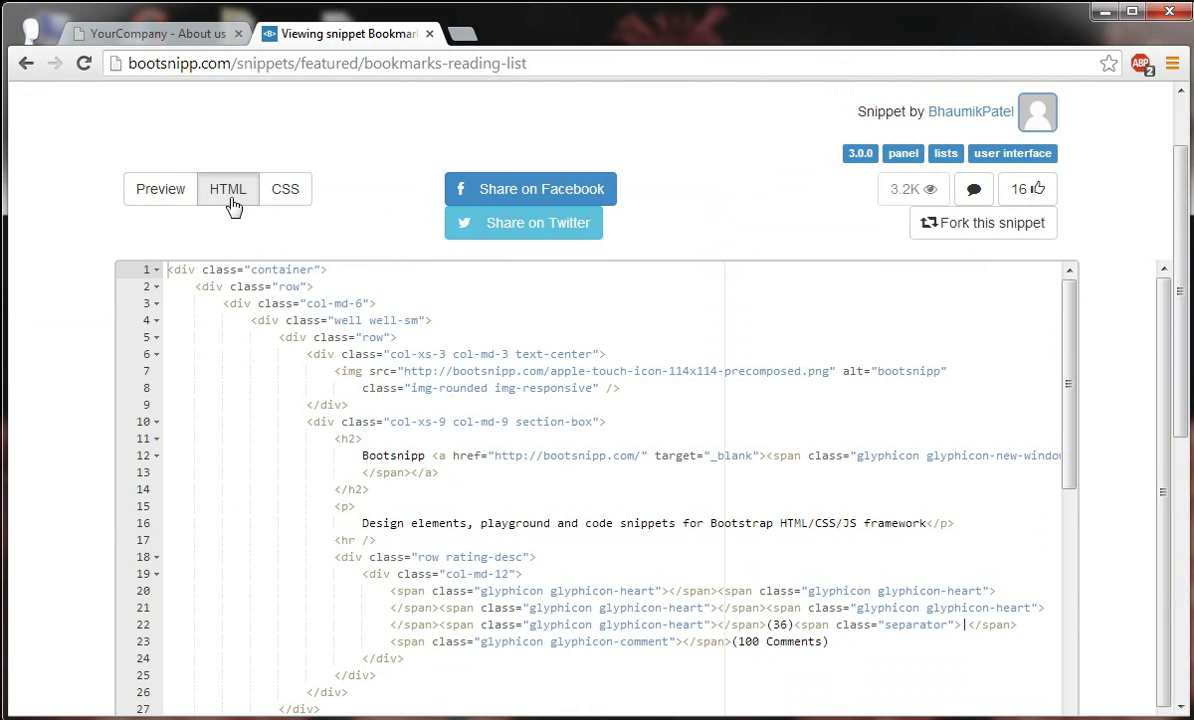
- Copy the complete Bookmarks Reading List HTML into the About us template below the "This is a paragraph." line and save the template
key("ctrl+a")
left_click(152, 40)
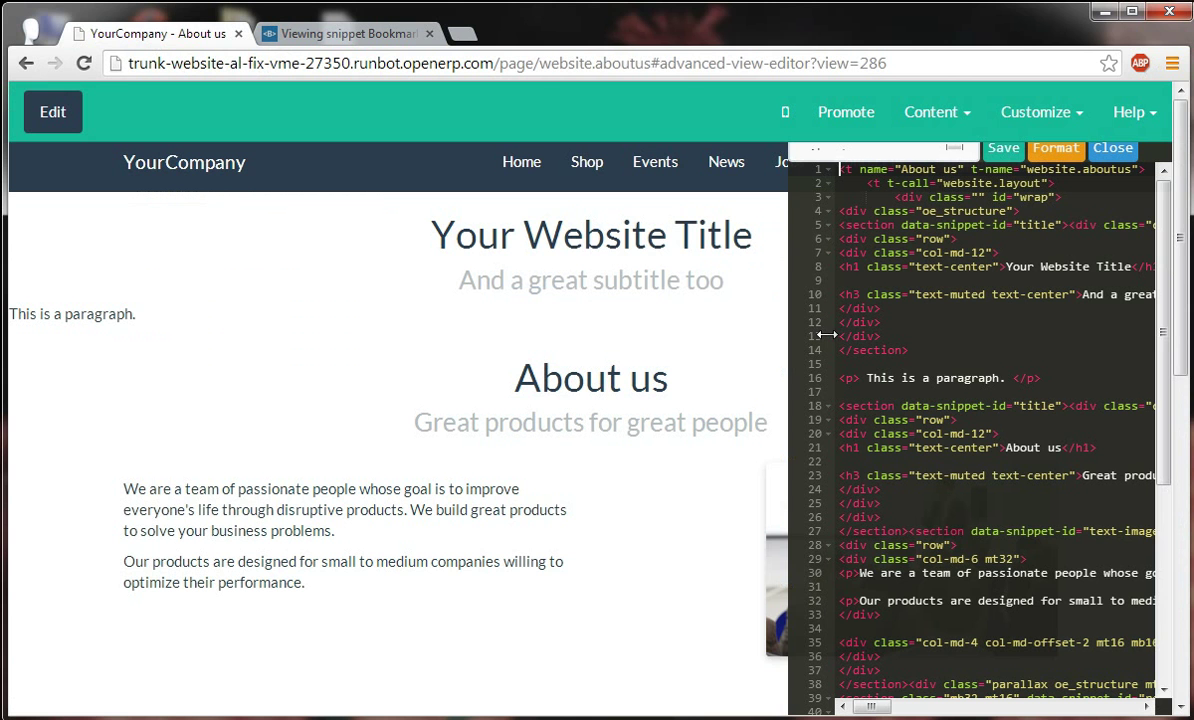
left_click(860, 393)
key("Return")
key("Return")
key("Up")
key("ctrl+v")
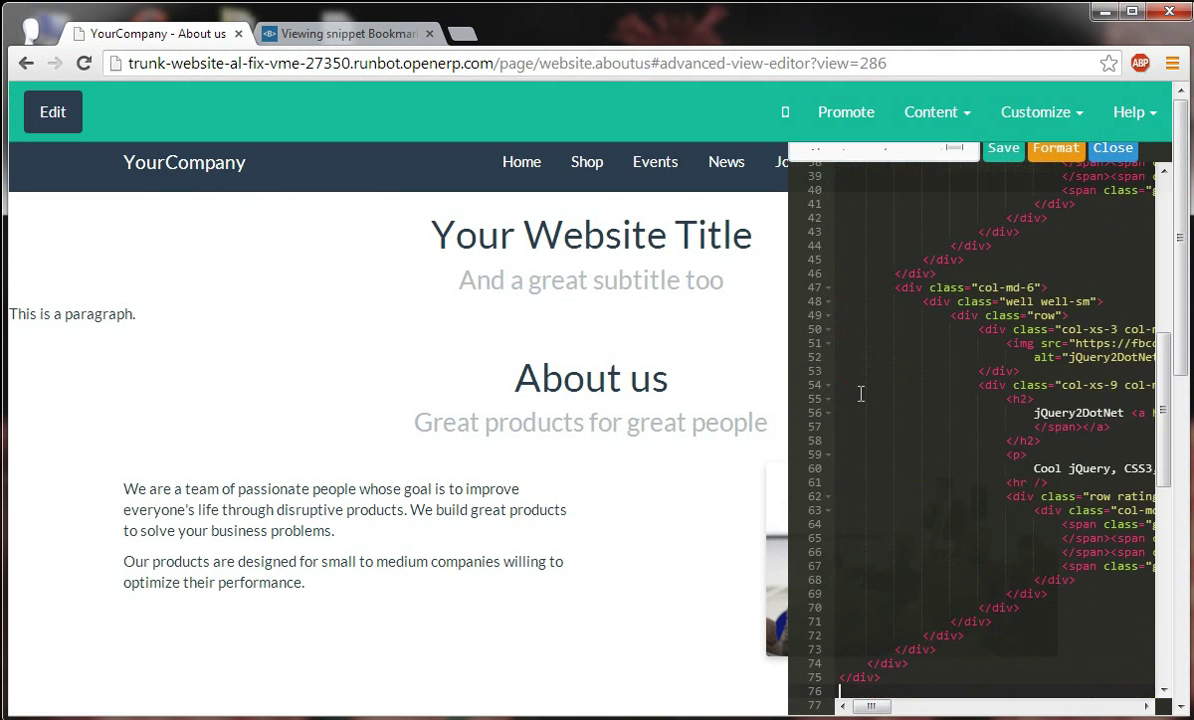
left_click(1004, 150)
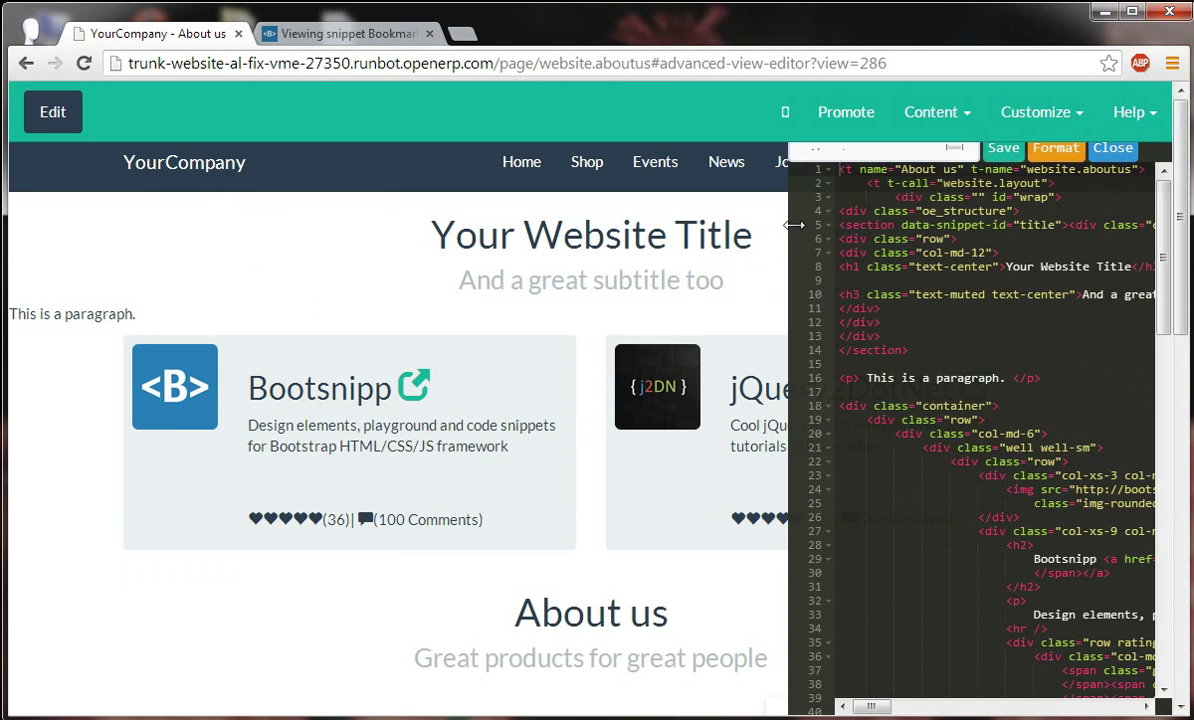
- Resize the HTML editor to inspect the About us page, and look through the list of templates available for editing
left_click_drag(793, 226, 1107, 229)
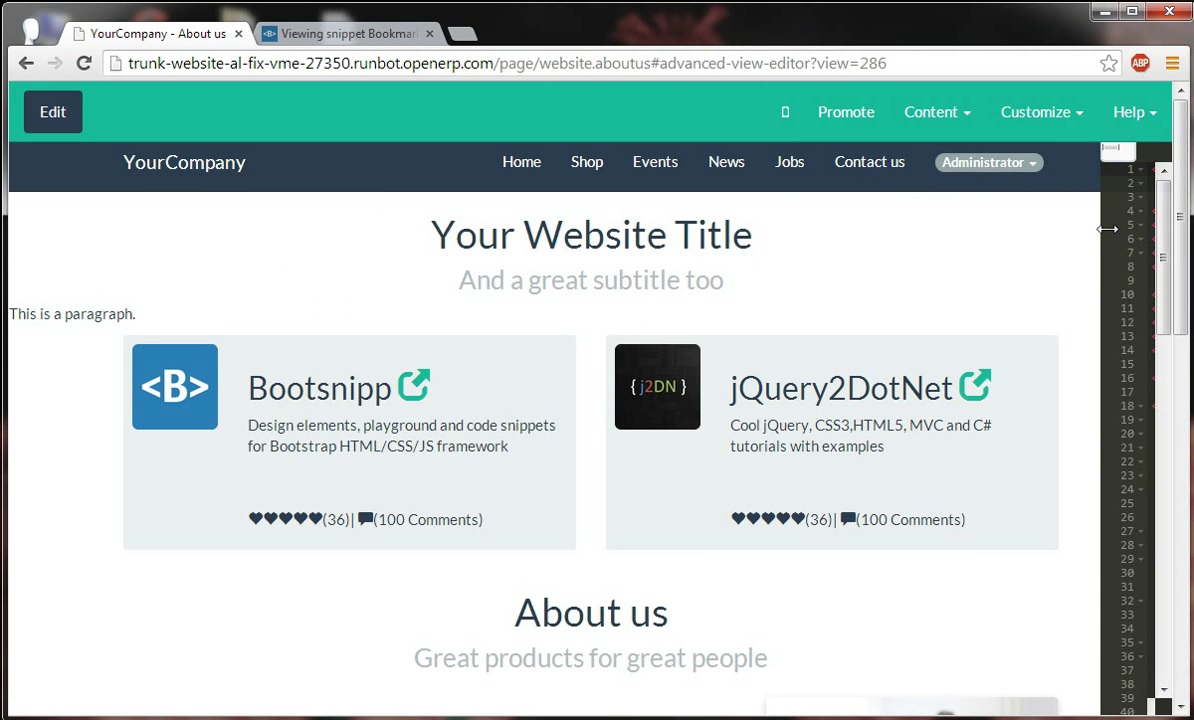
left_click_drag(1107, 229, 598, 234)
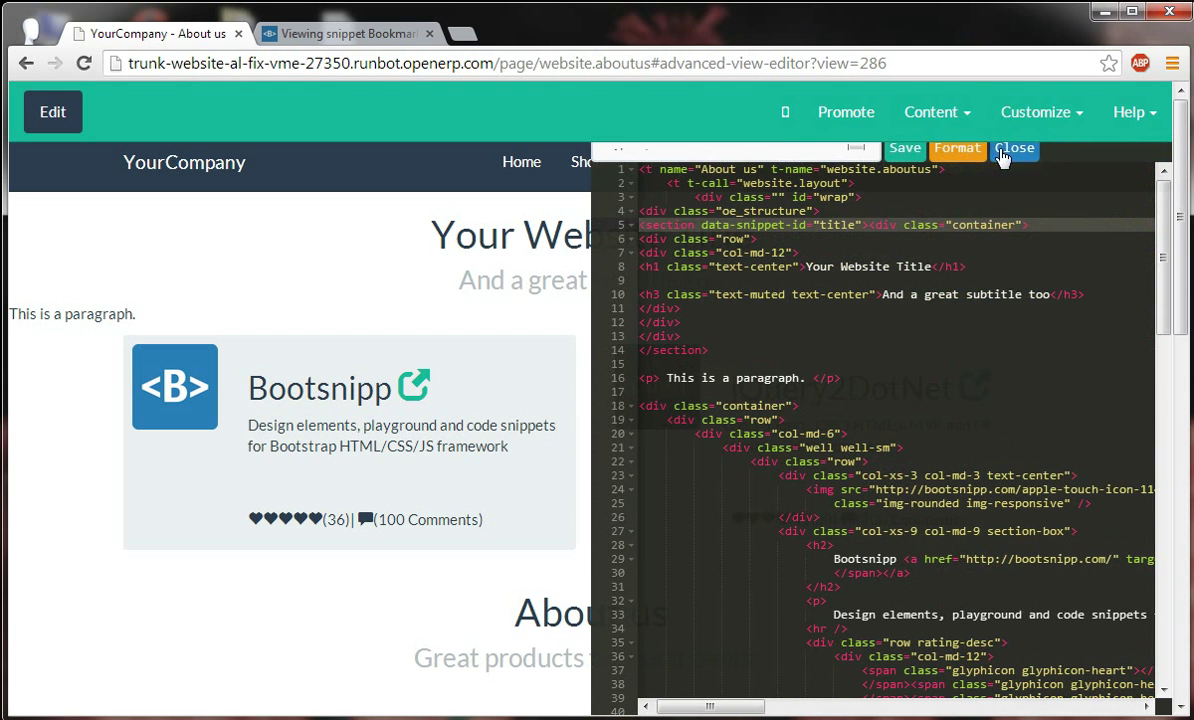
left_click(1033, 115)
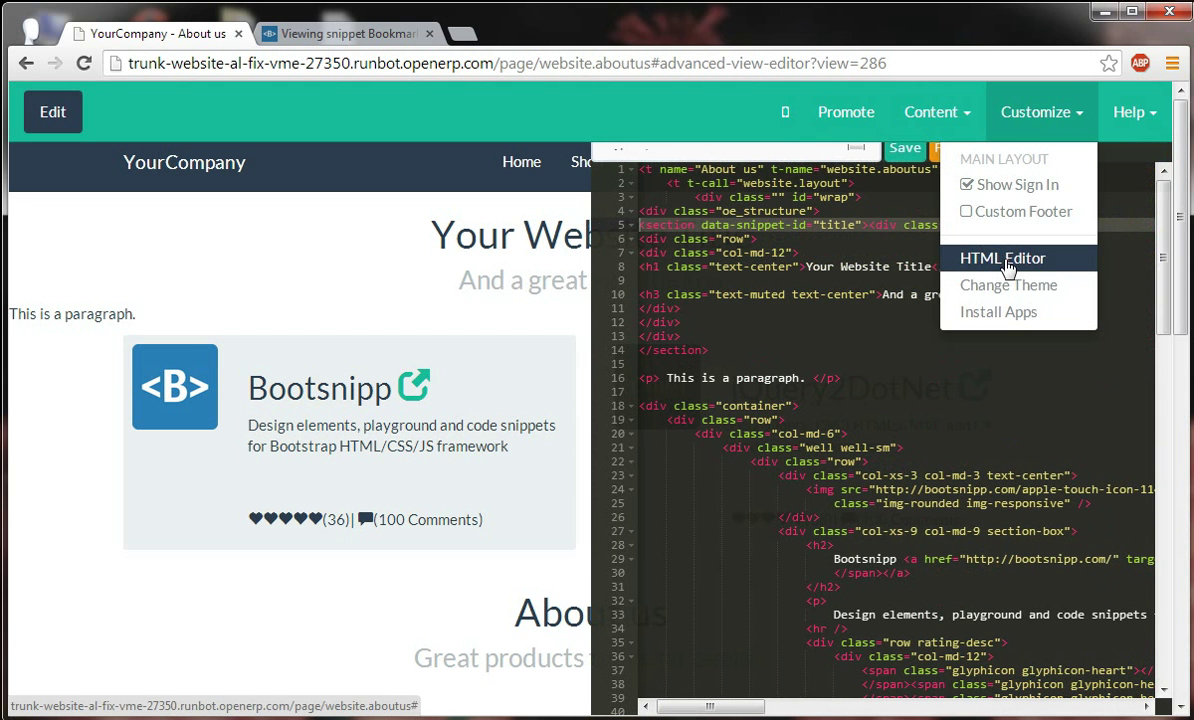
left_click(810, 152)
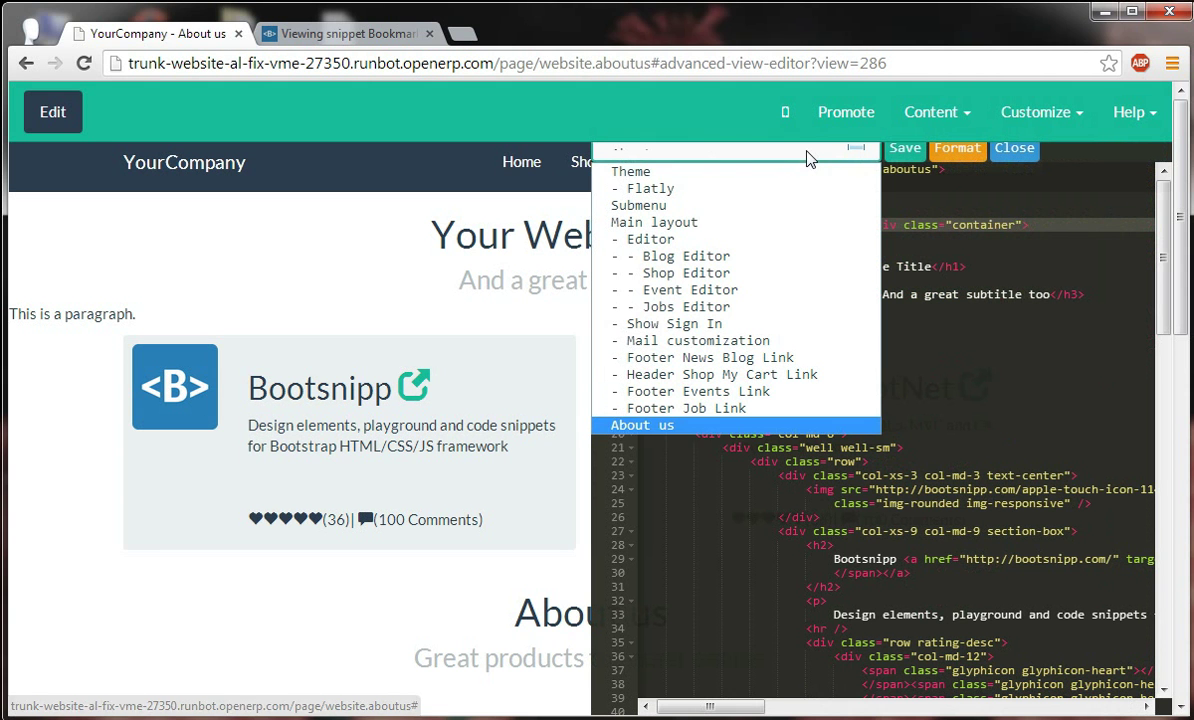
left_click(987, 196)
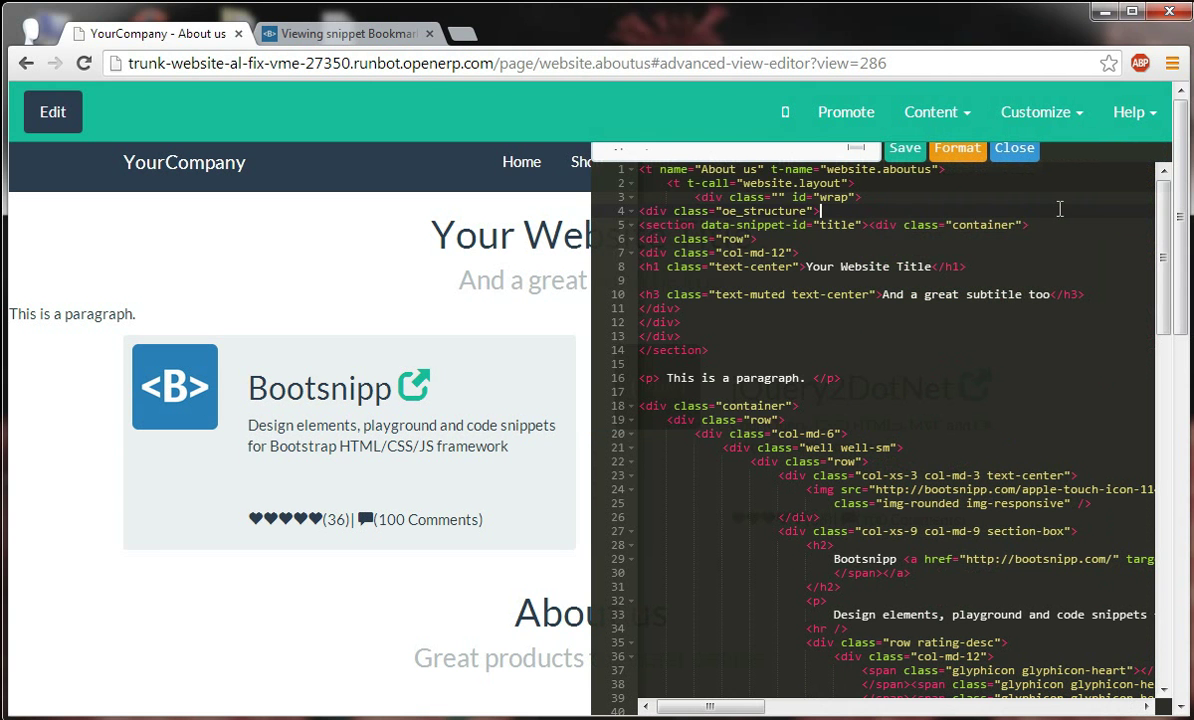
- View the Website Apps available for installation and go to the website's Jobs page
left_click(1035, 115)
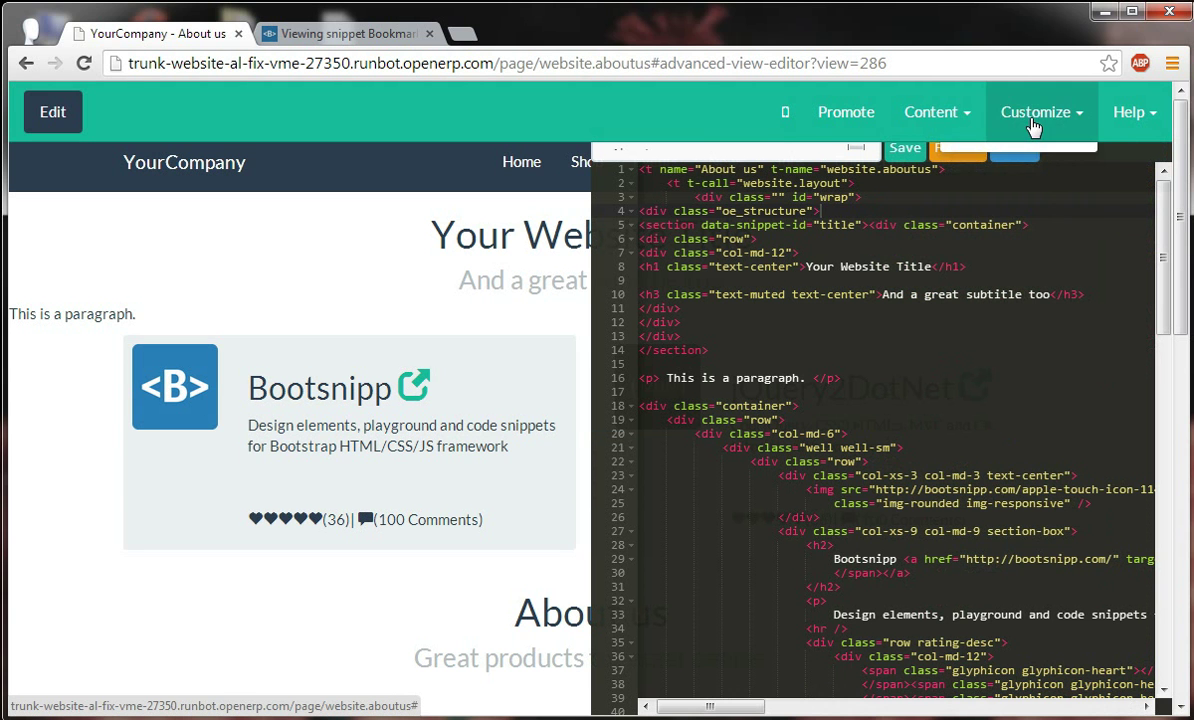
left_click(1042, 262)
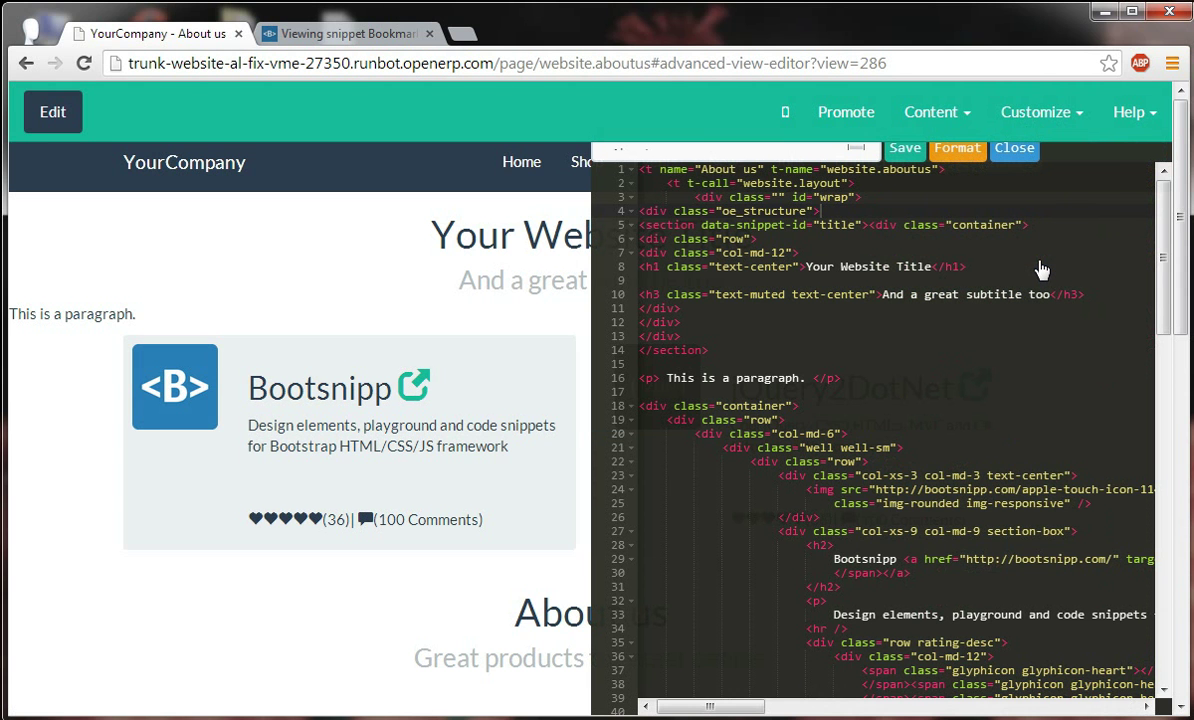
left_click(1035, 115)
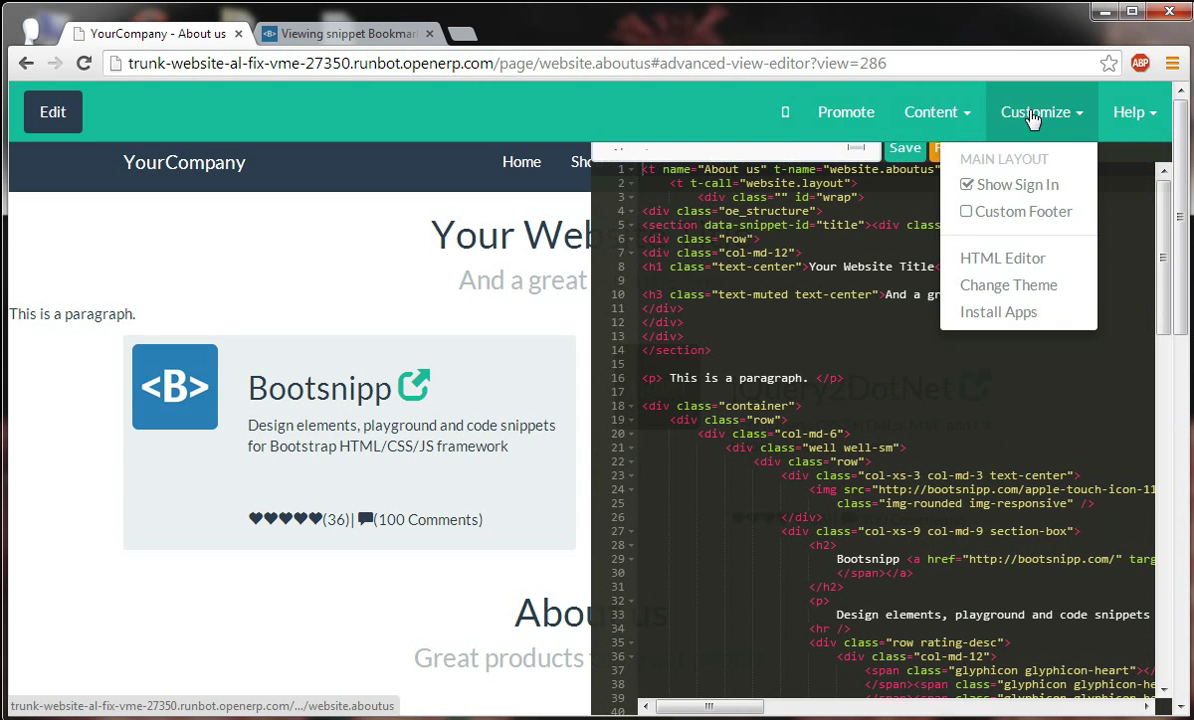
left_click(1010, 312)
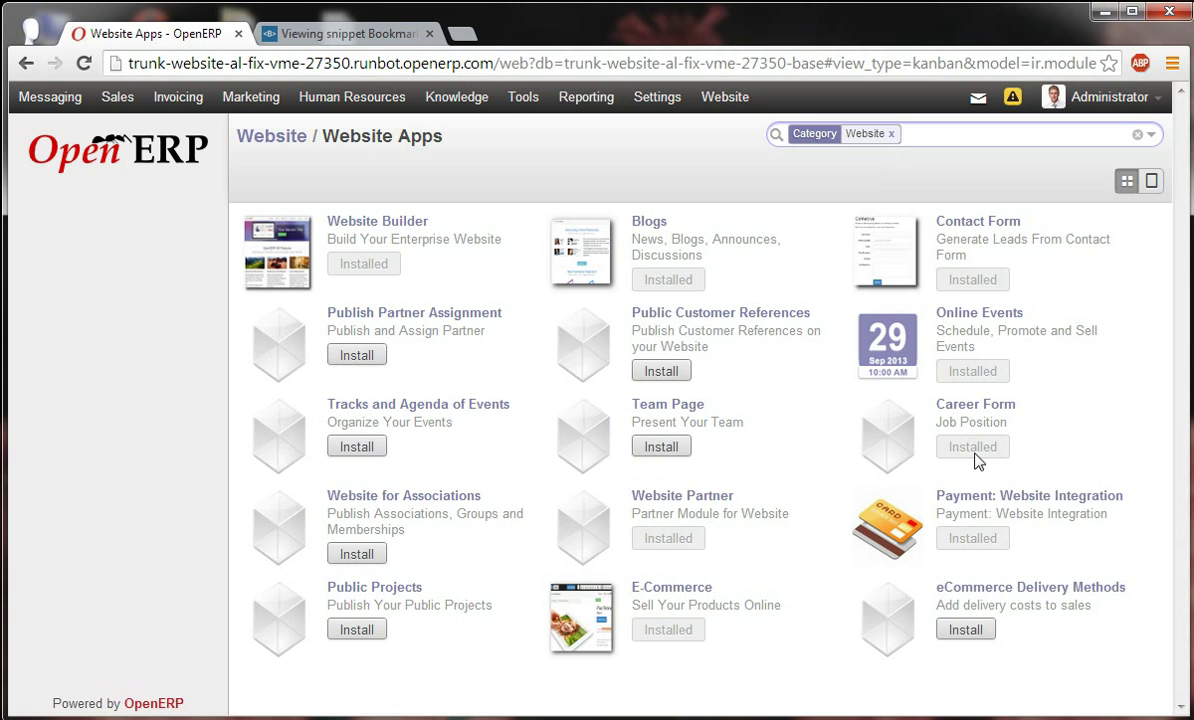
left_click(950, 405)
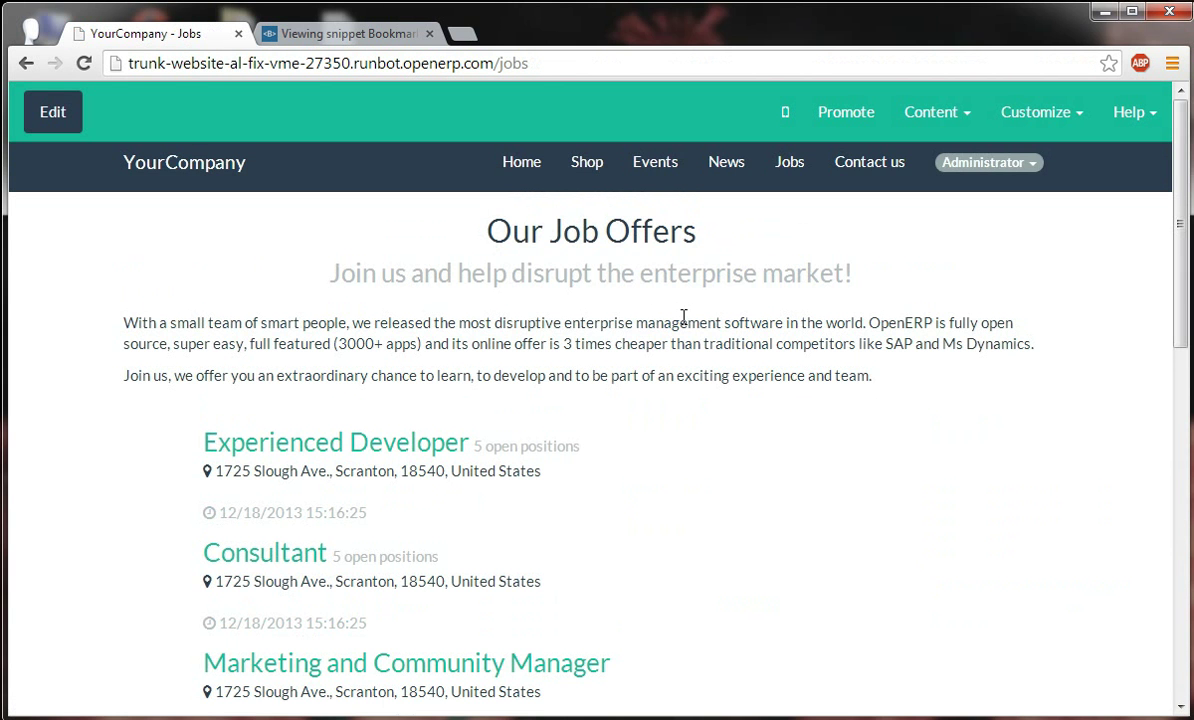
- Enable the Filter by Departments and Filter by Offices options on the Jobs page
scroll(688, 316, "down", 3)
scroll(688, 322, "up", 3)
left_click(1022, 118)
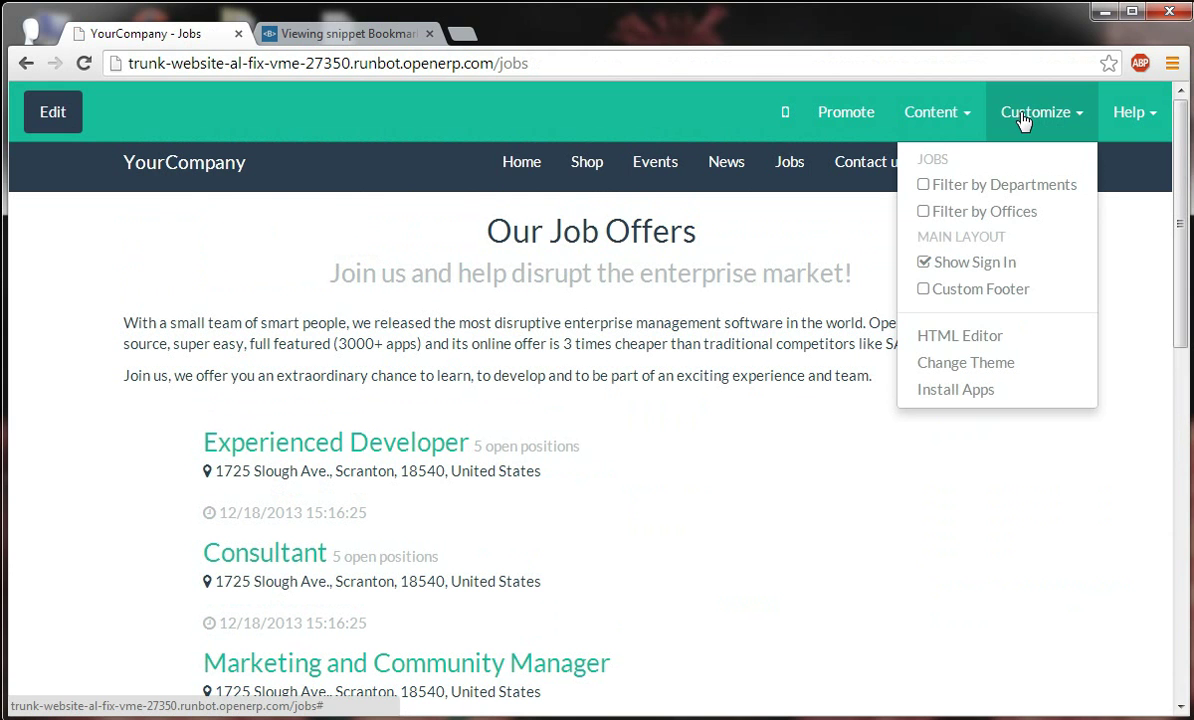
left_click(1001, 193)
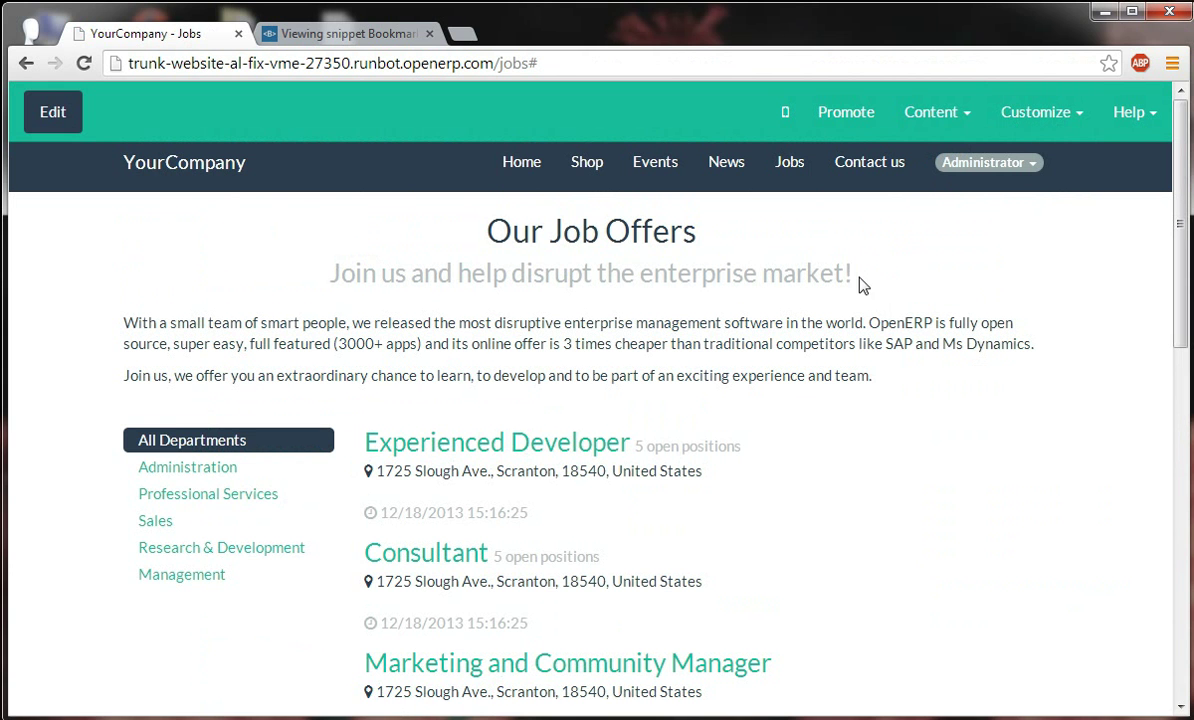
left_click(1012, 110)
left_click(995, 213)
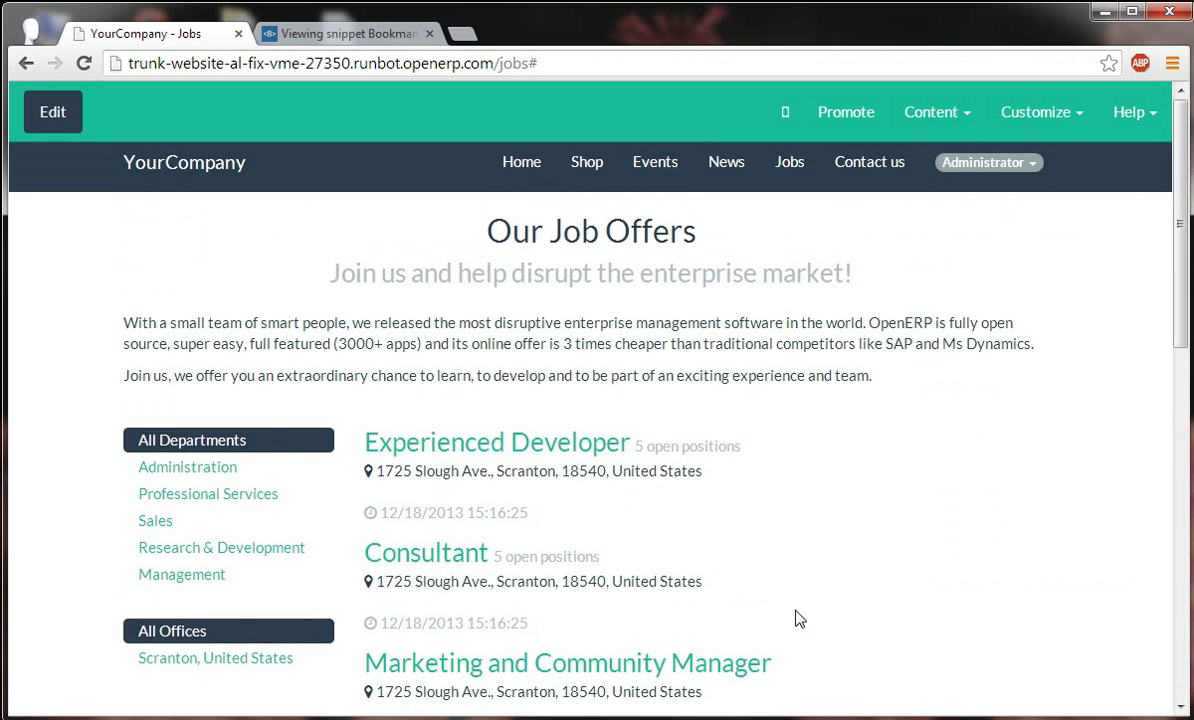
- Look through the Experienced Developer job offer and open its application form
left_click(517, 450)
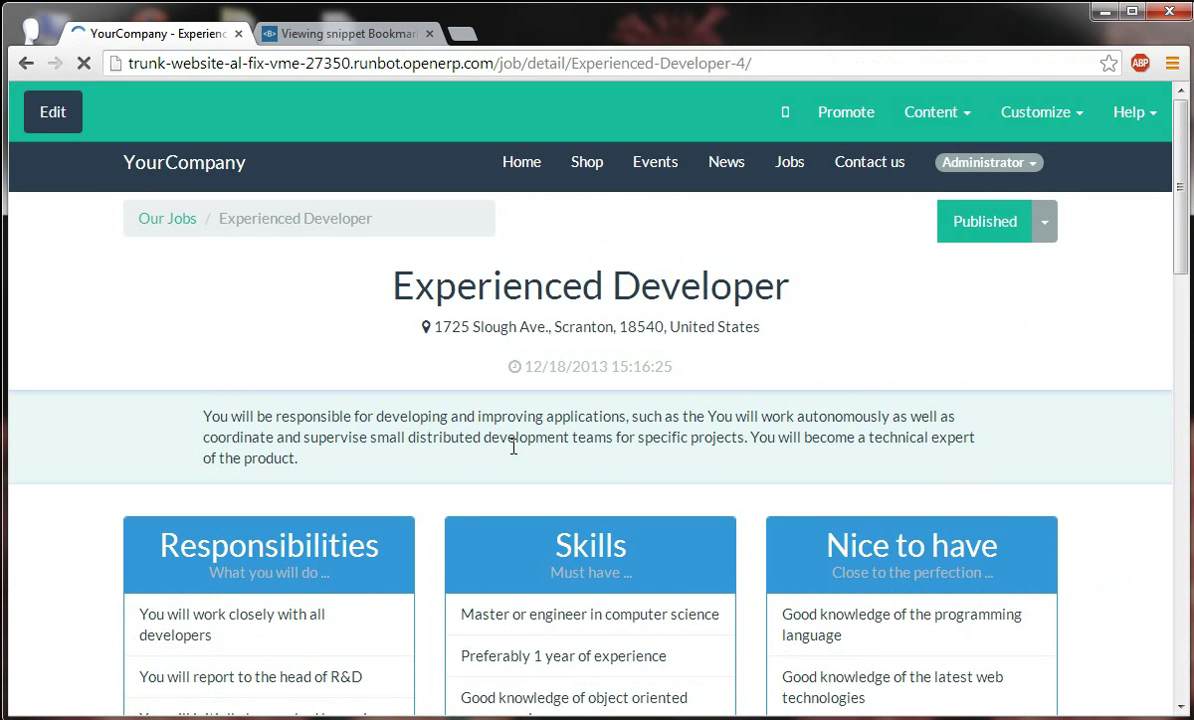
scroll(441, 483, "down", 1)
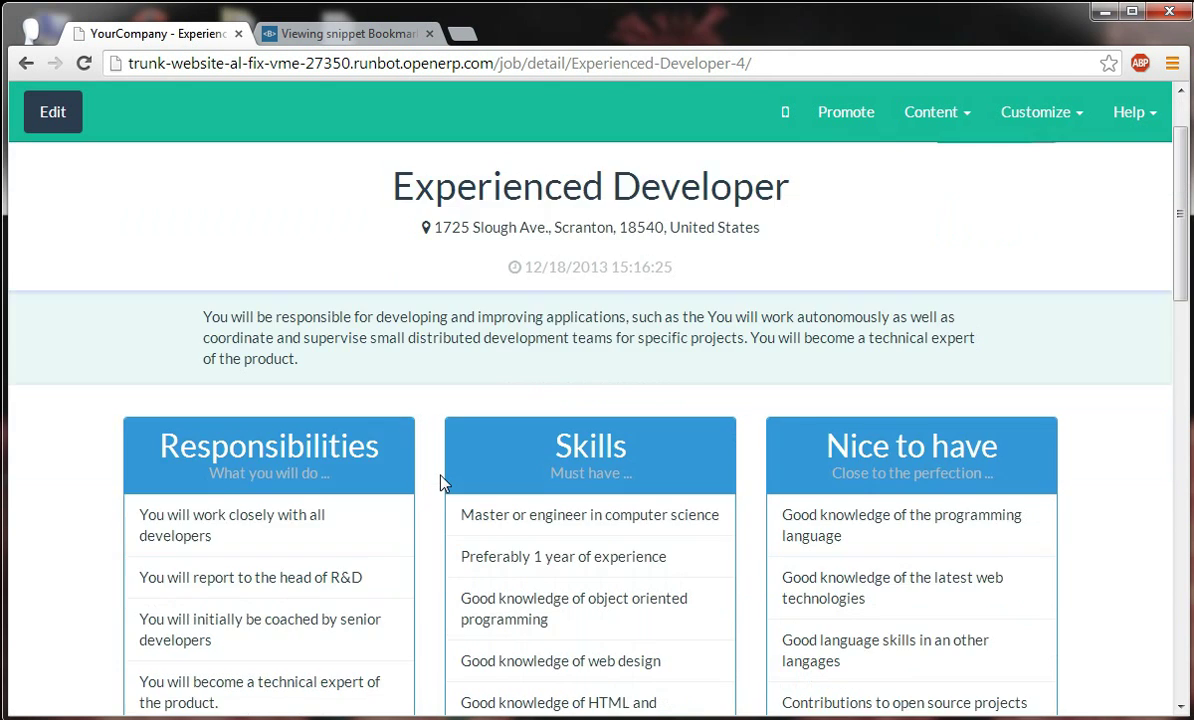
scroll(443, 483, "down", 2)
scroll(443, 483, "up", 2)
scroll(443, 472, "down", 10)
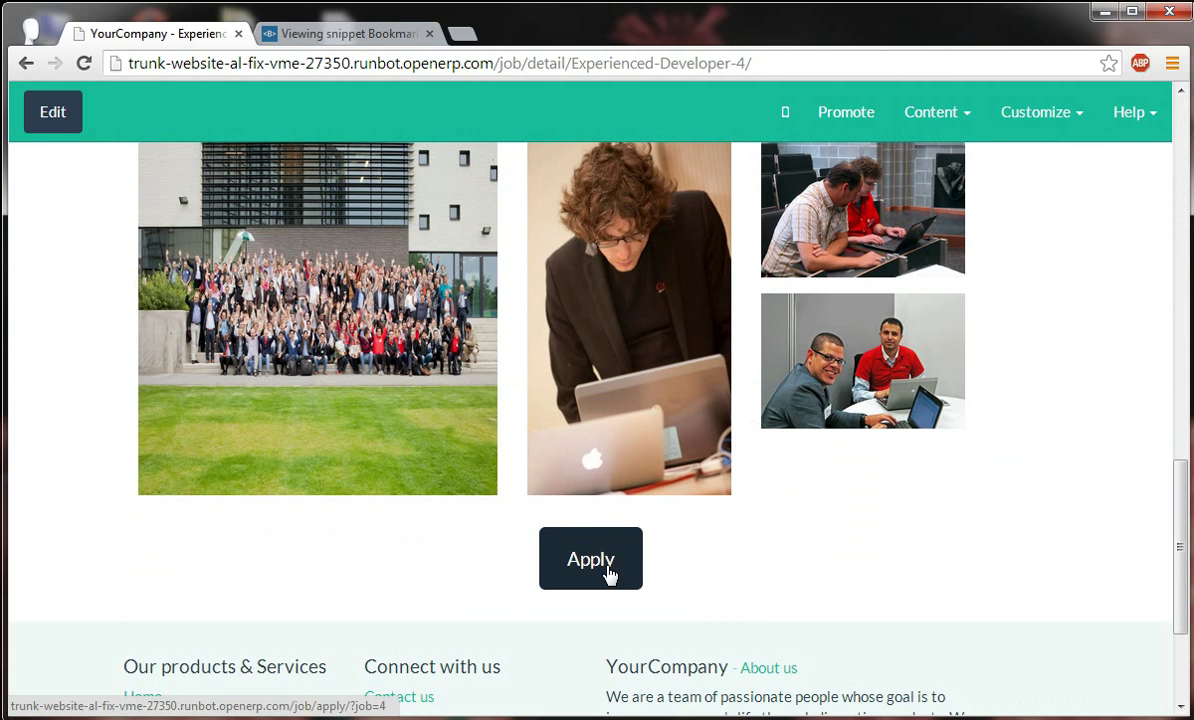
left_click(609, 575)
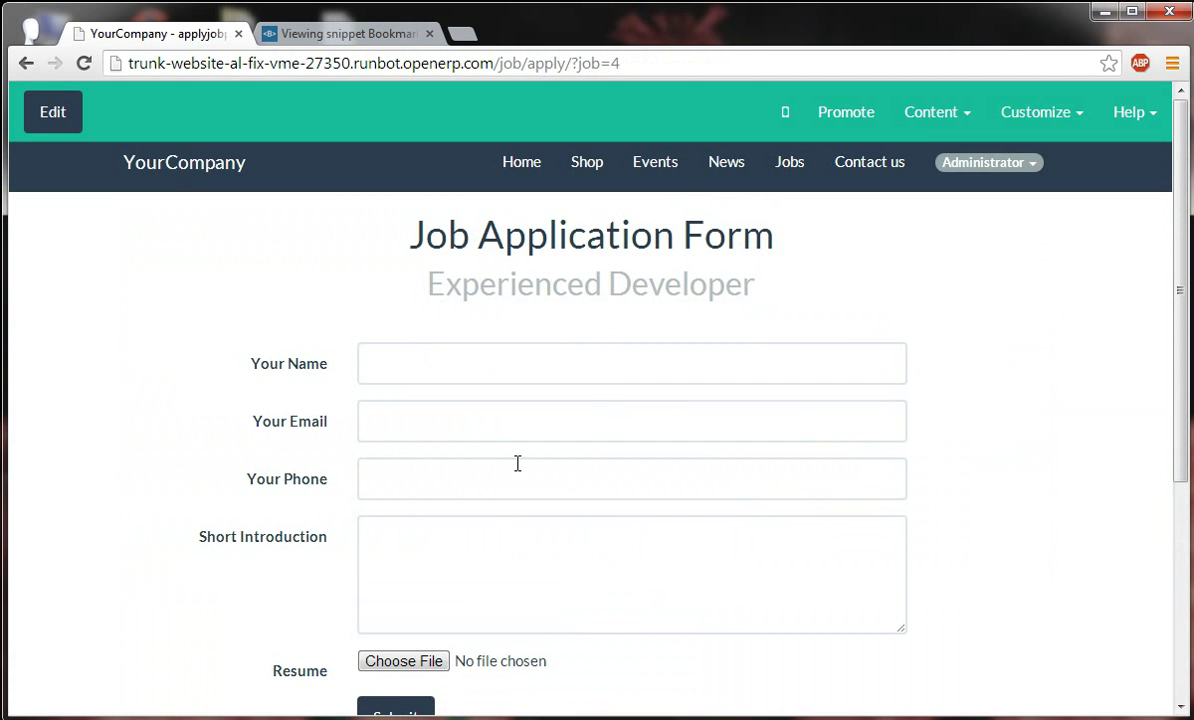
- Nest Events under Shop, and Jobs and Contact us under News in the website menu, save it, and go to the Home page
left_click(921, 114)
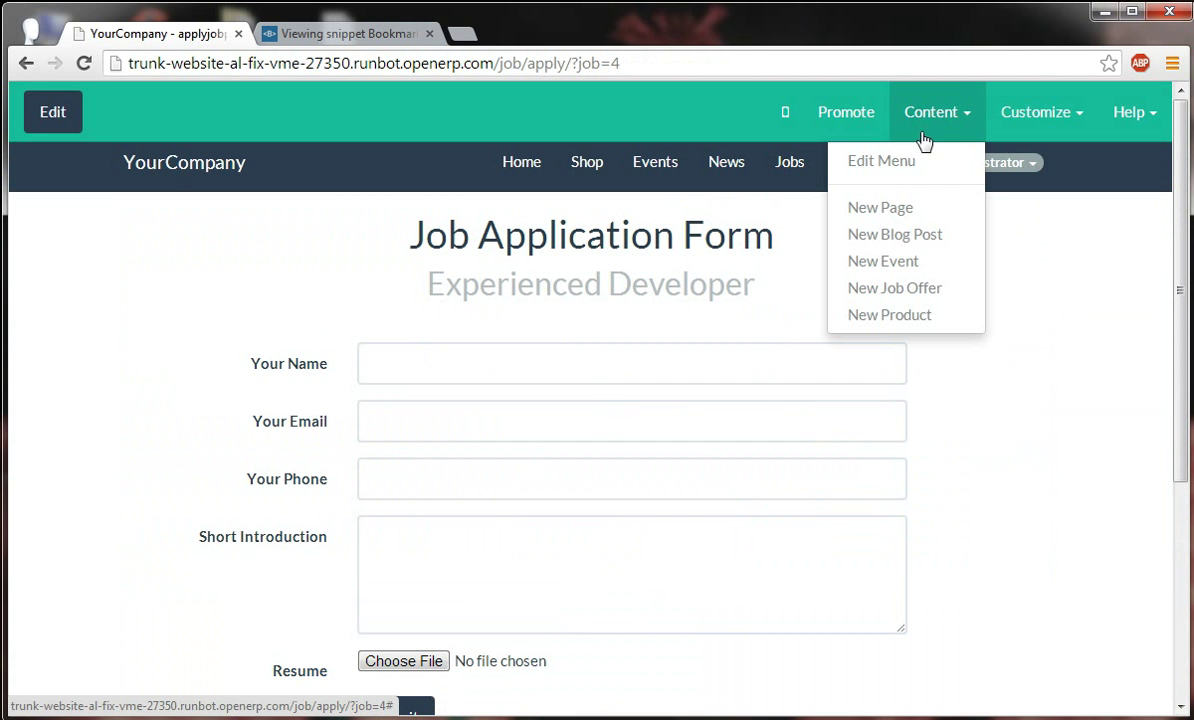
left_click(915, 163)
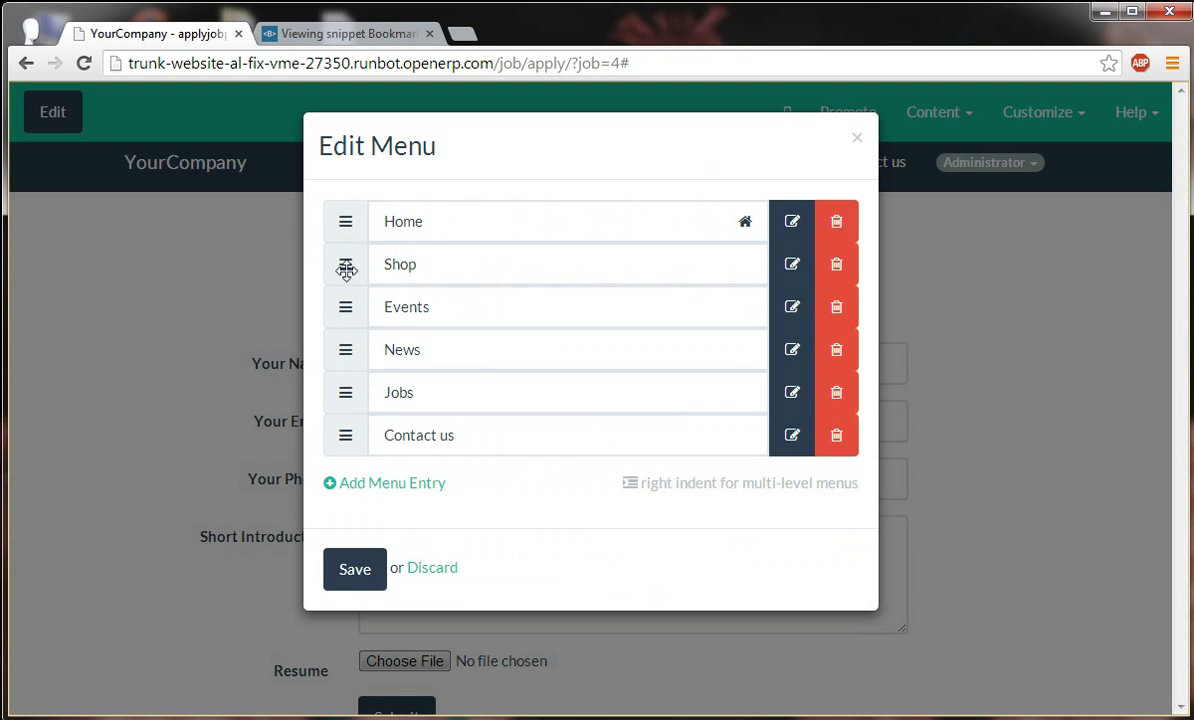
left_click_drag(346, 306, 410, 310)
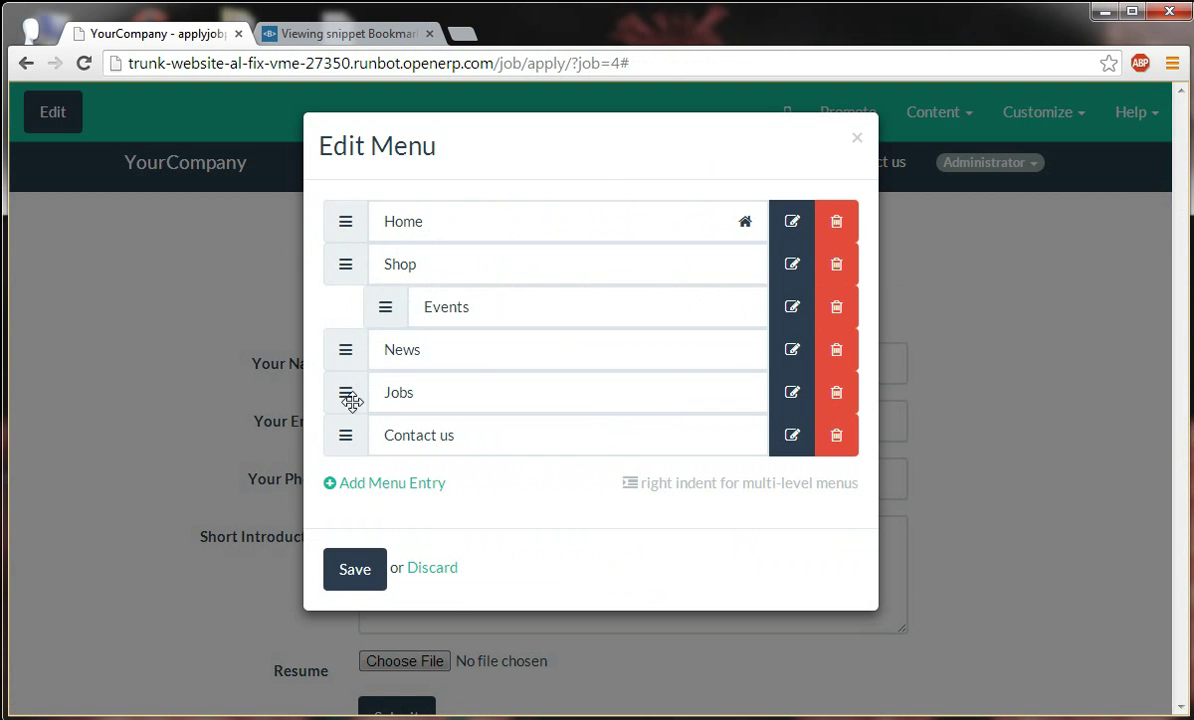
left_click_drag(345, 392, 383, 395)
left_click_drag(347, 440, 380, 434)
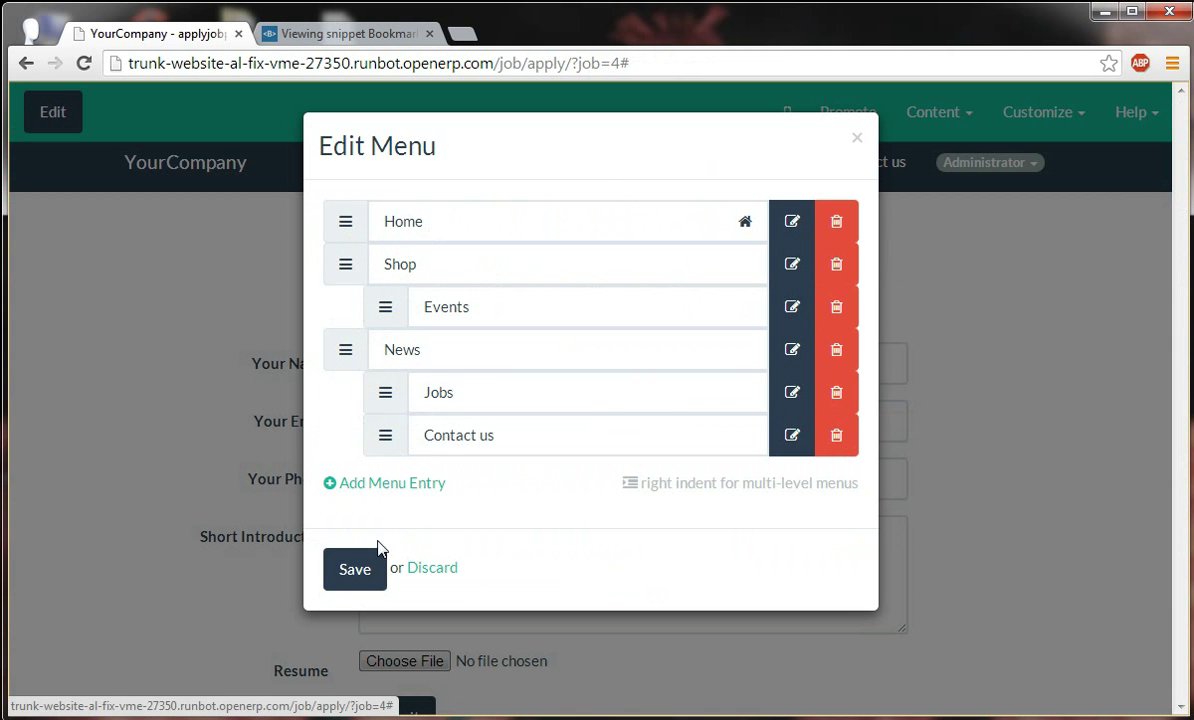
left_click(352, 567)
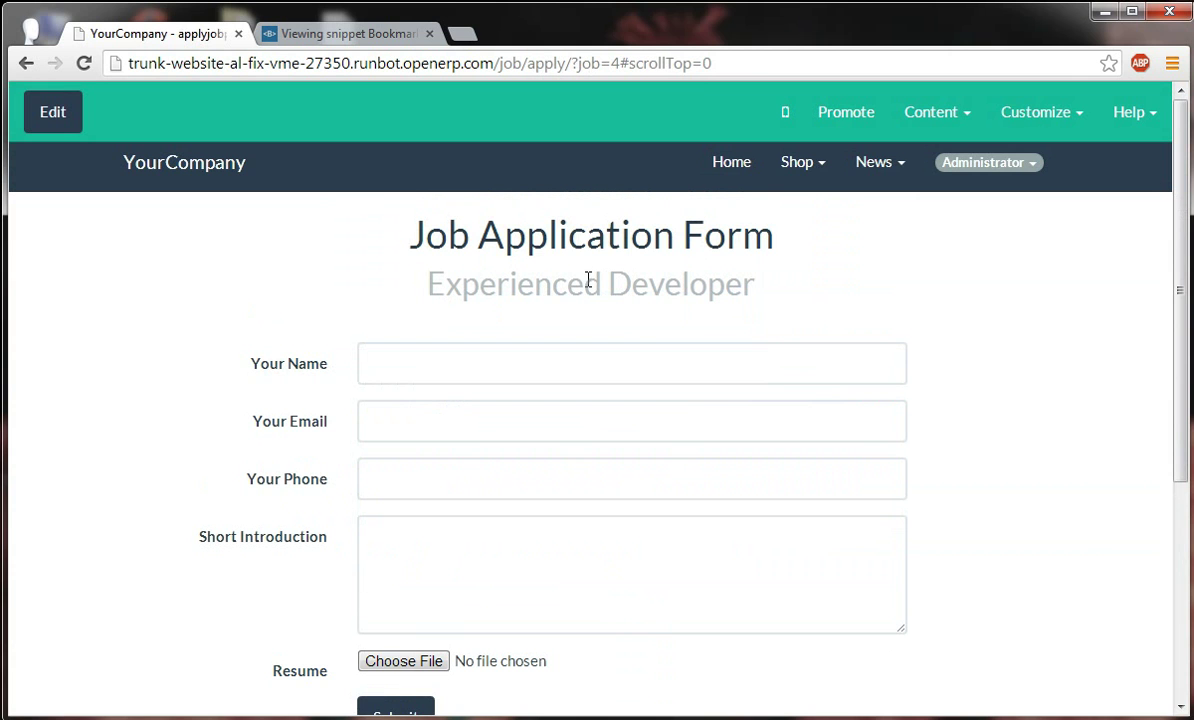
left_click(869, 170)
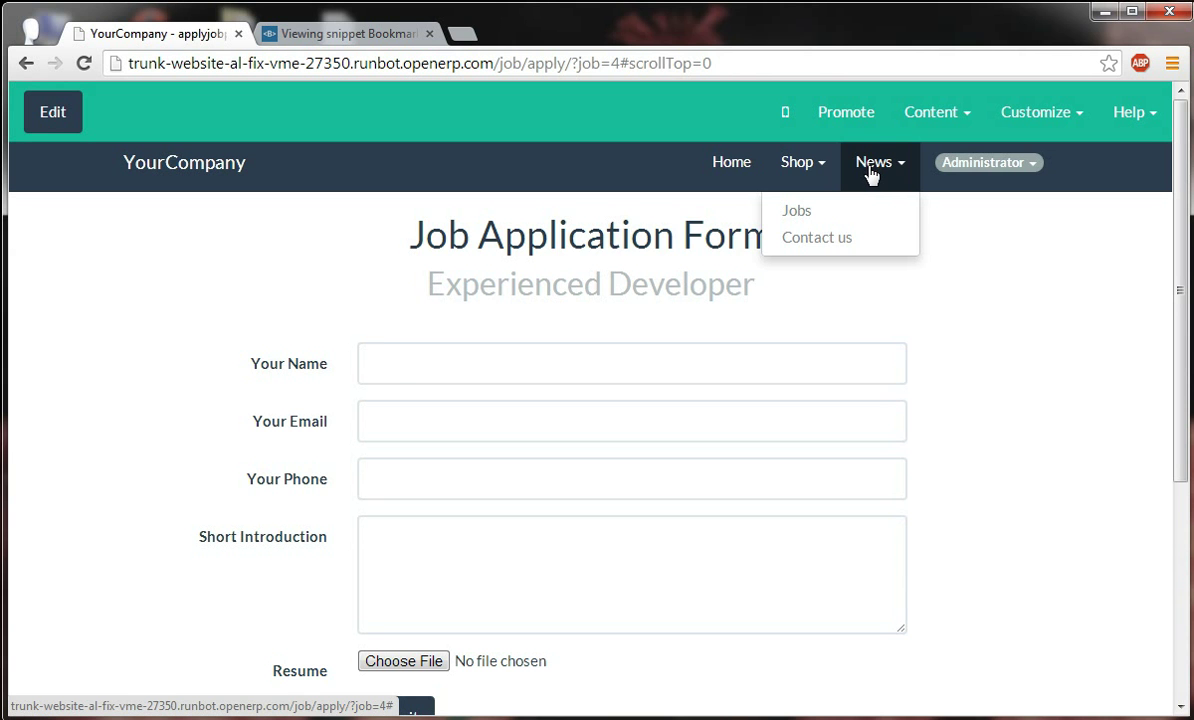
left_click(716, 168)
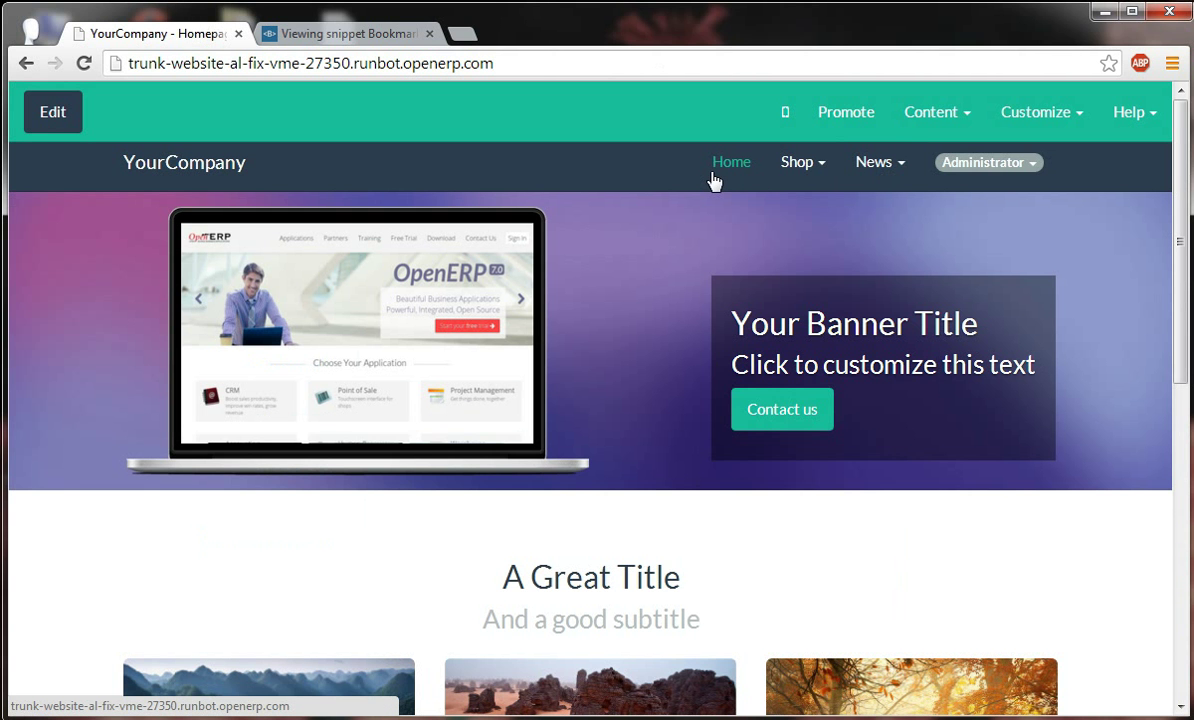